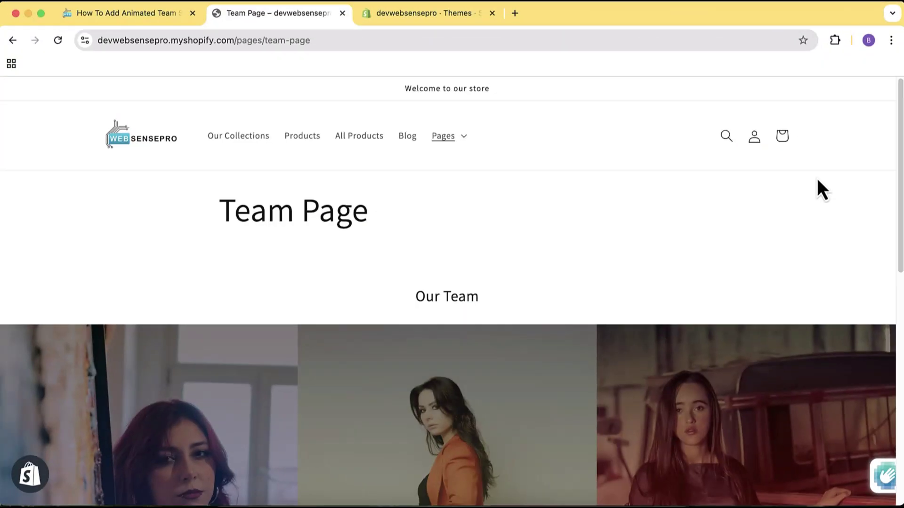
Scroll the Team Page to the photo grid and reveal two cards' Team Member hover overlays.
scroll(817, 184, down, 5)
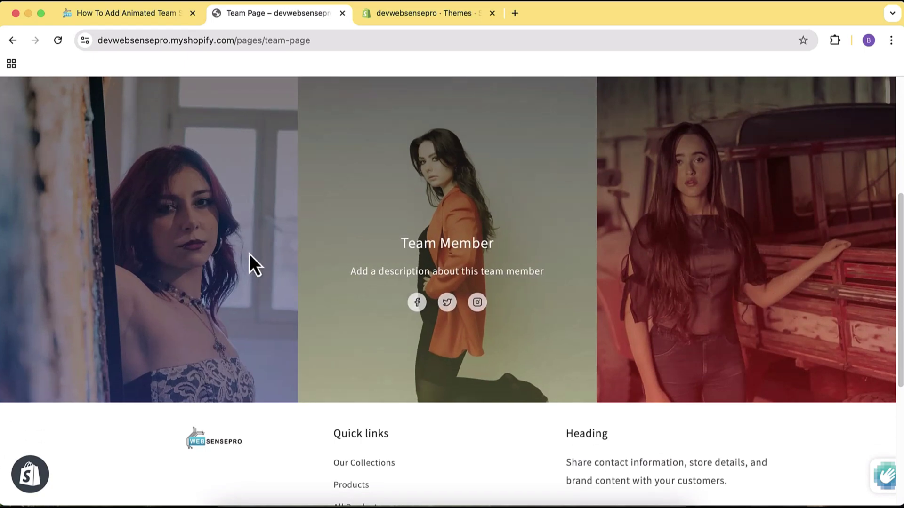
mouse_move(493, 230)
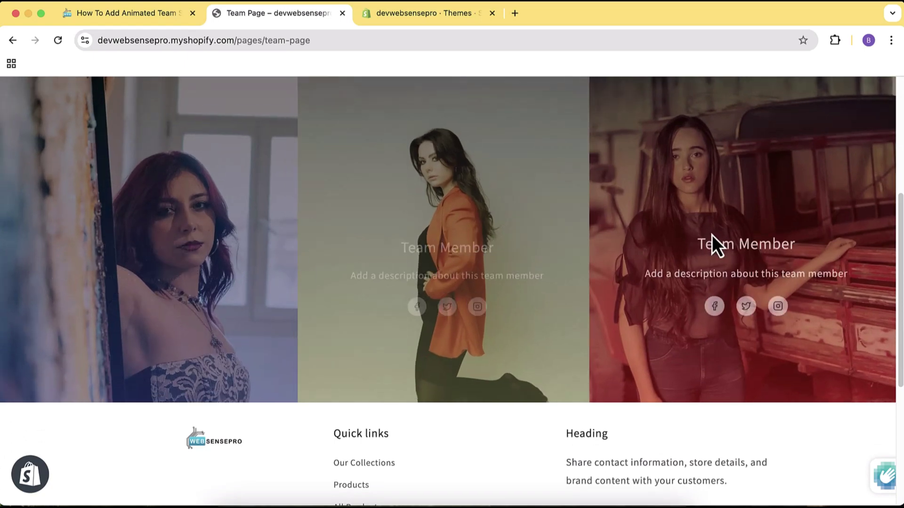
mouse_move(169, 250)
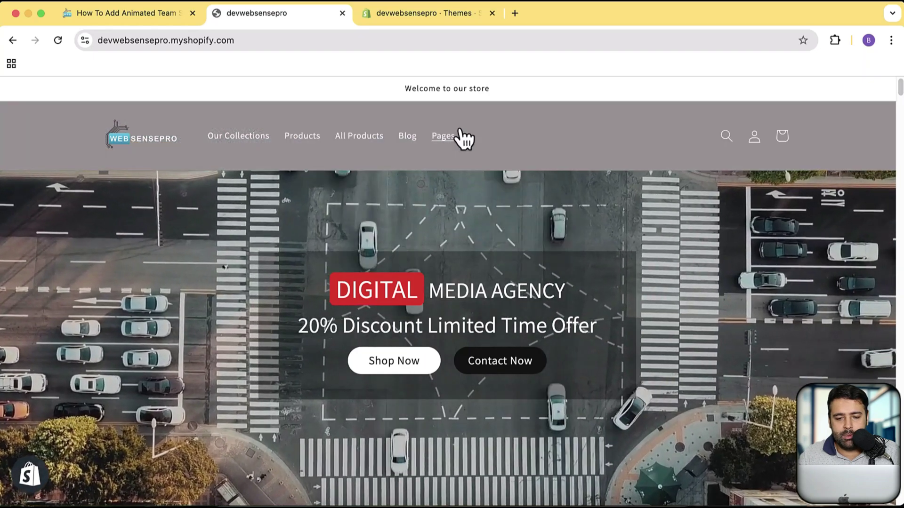
click(460, 134)
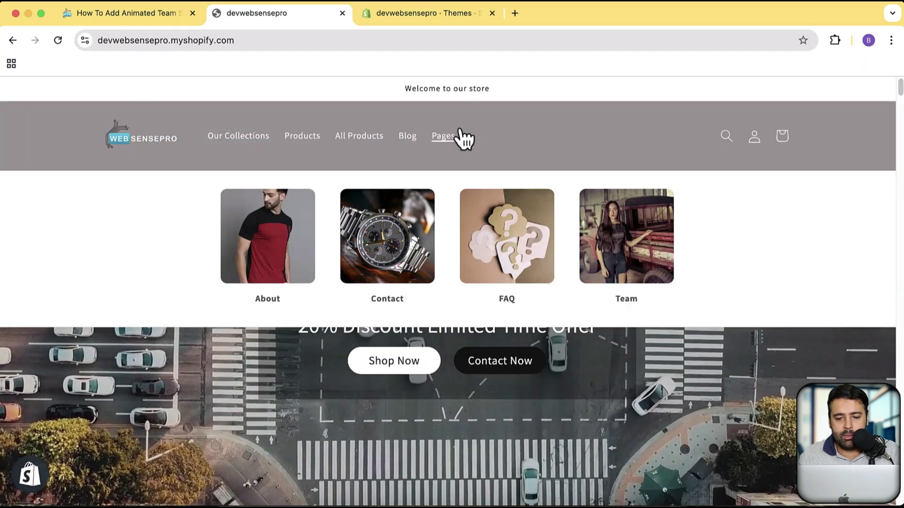
click(619, 253)
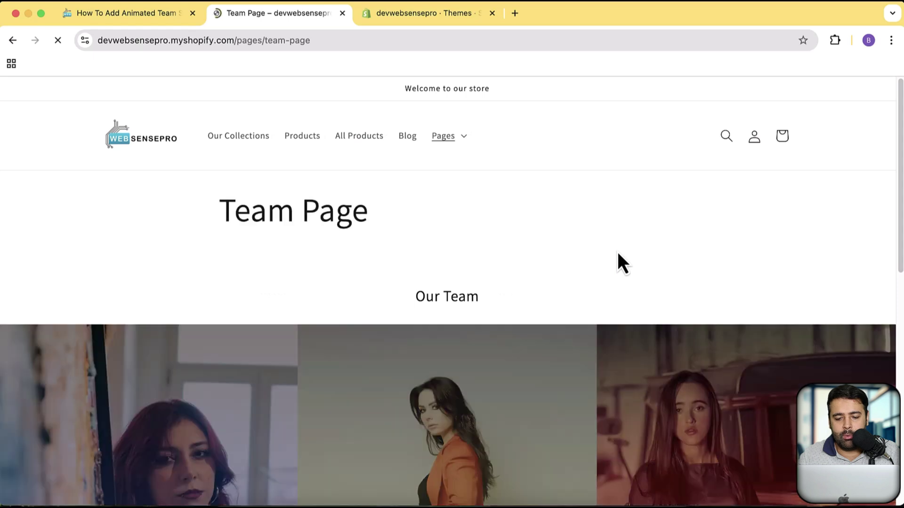
scroll(817, 179, down, 5)
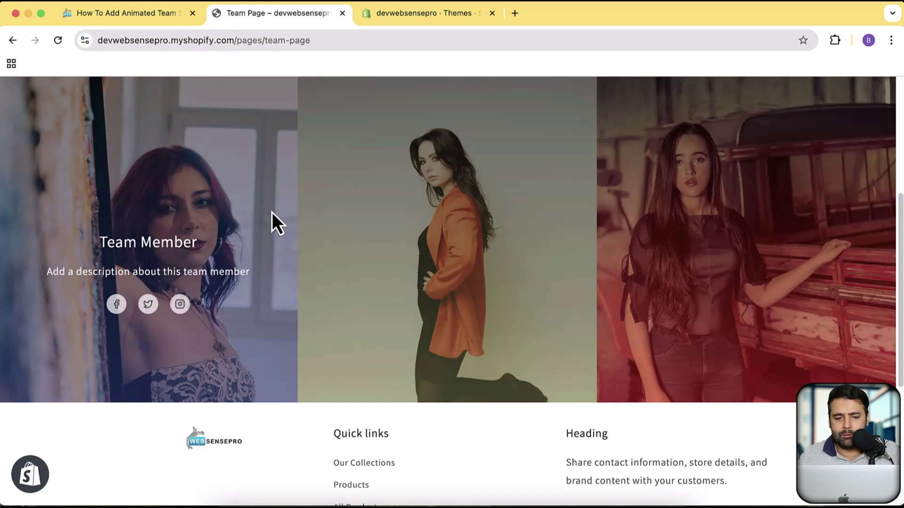
scroll(507, 254, up, 5)
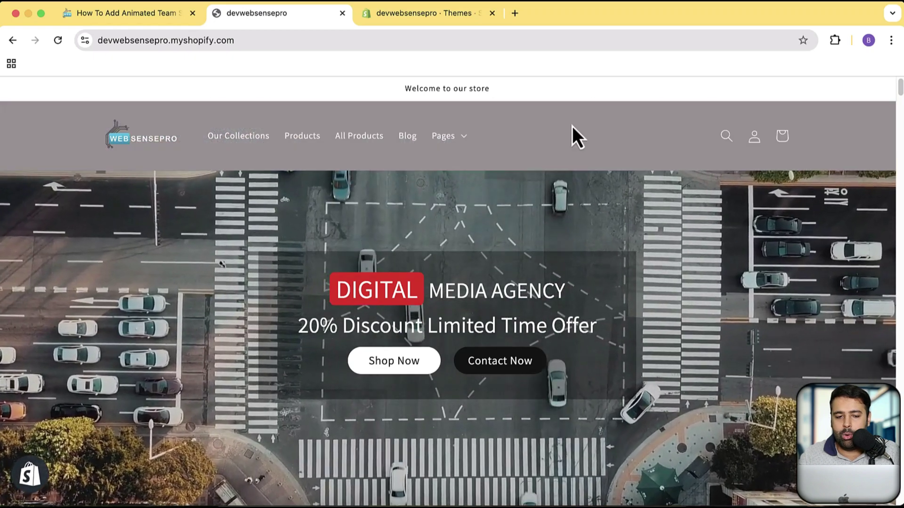
Reopen the Pages menu from the home page header.
scroll(613, 282, down, 10)
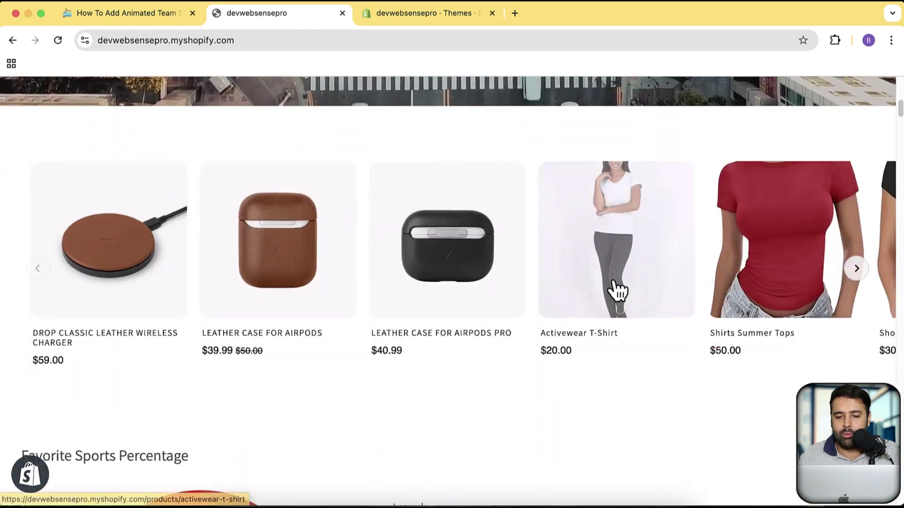
scroll(613, 281, up, 10)
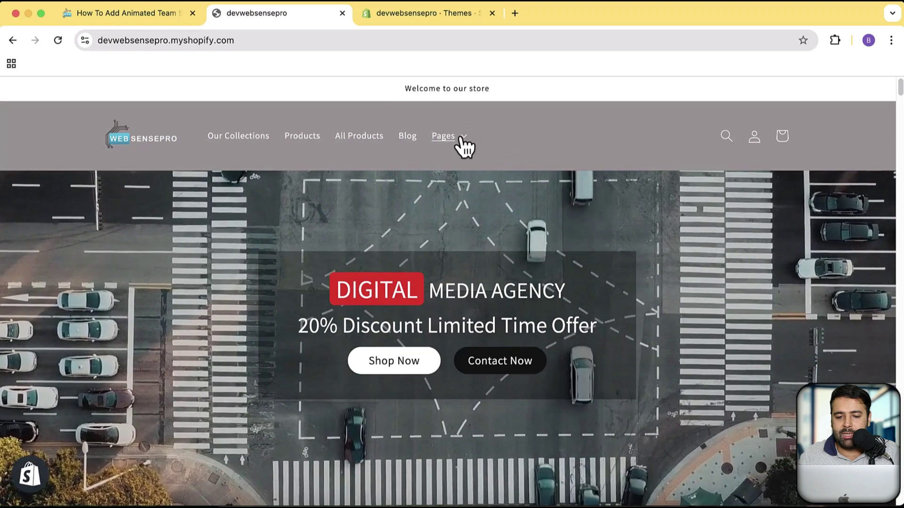
click(461, 138)
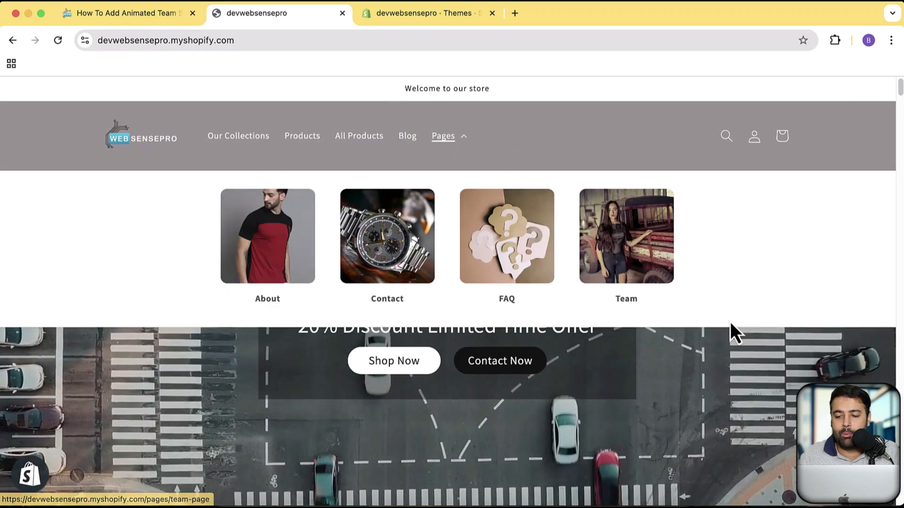
Advance the product carousel one item and reach the AirPods case's 20% Off badge.
scroll(727, 344, down, 6)
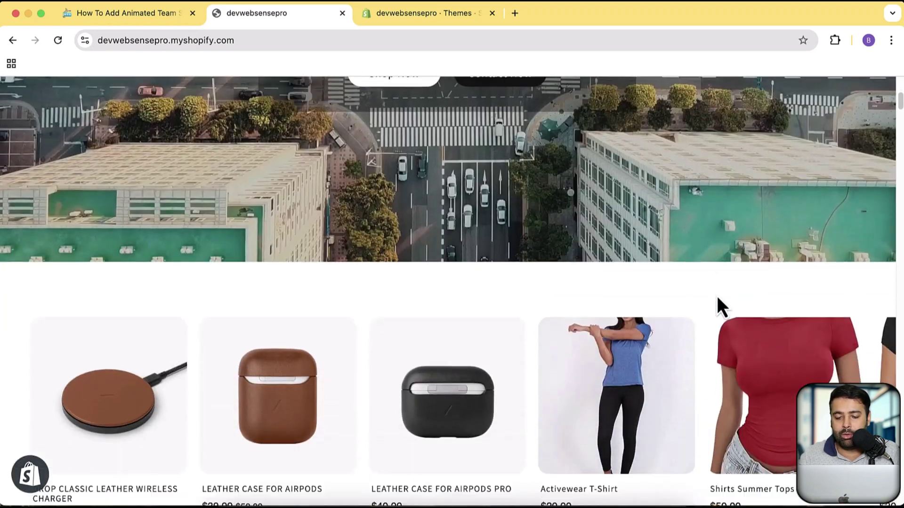
scroll(717, 295, down, 5)
click(856, 148)
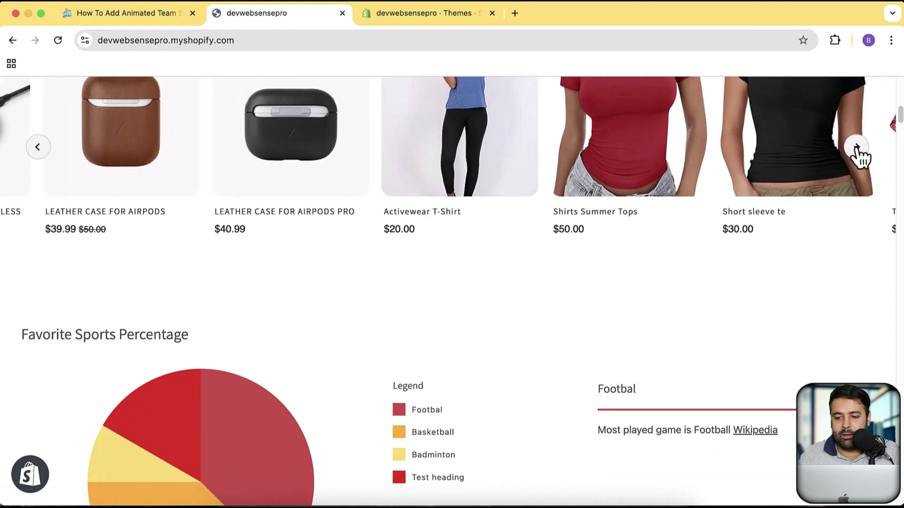
scroll(534, 335, down, 6)
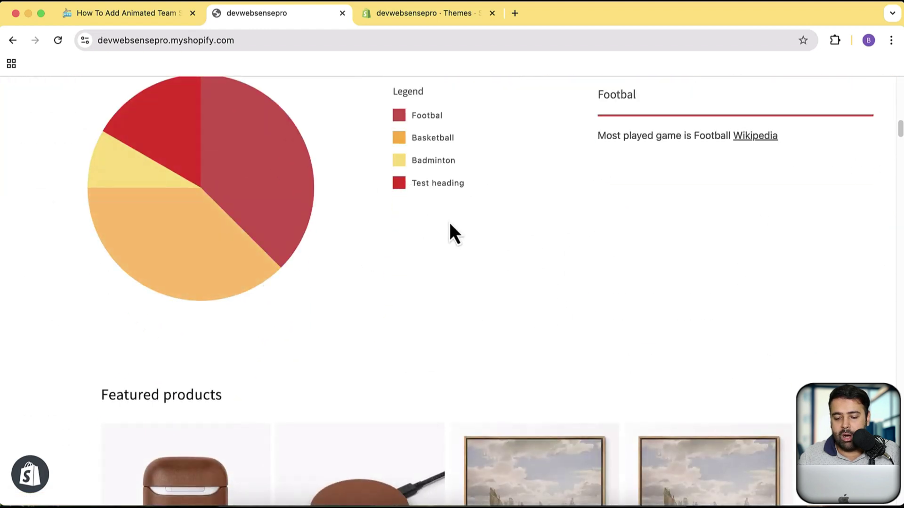
scroll(452, 233, down, 8)
scroll(158, 319, up, 2)
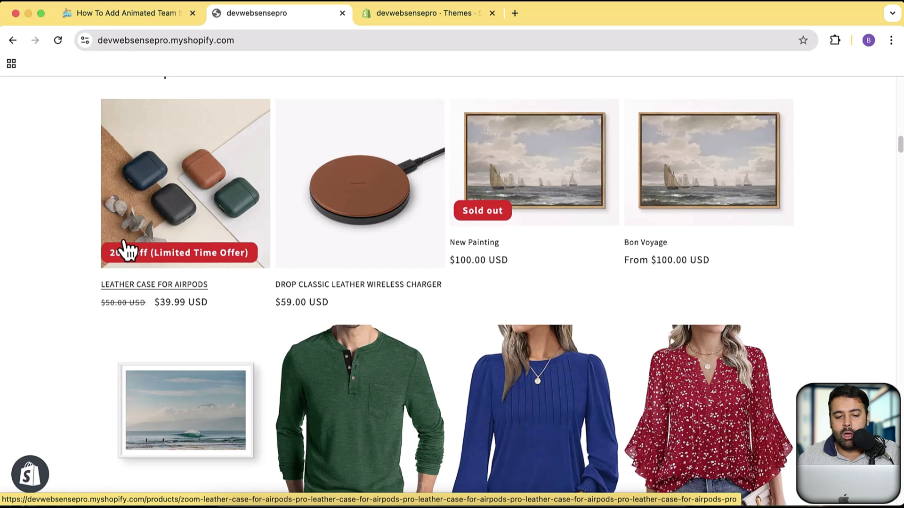
In a new tab, search Google for 'shopify discount badge'.
click(519, 22)
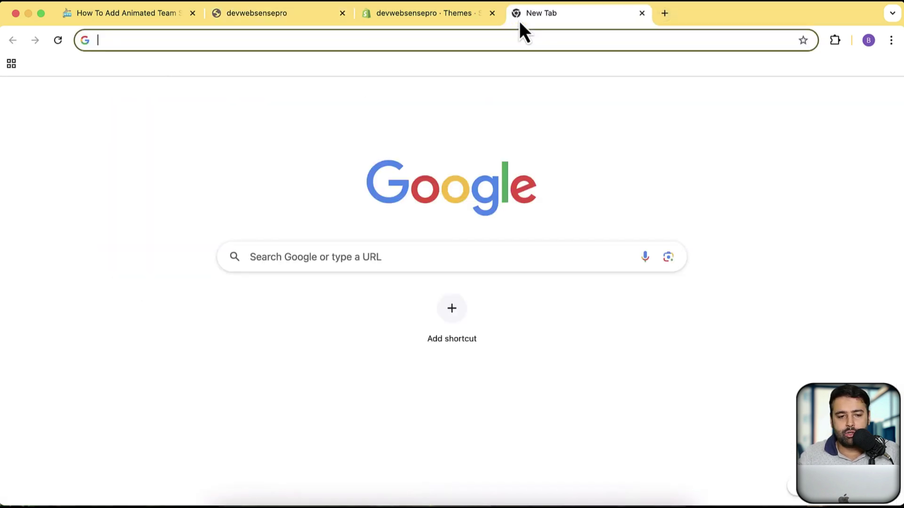
text(ahopi)
key(BackSpace)
key(BackSpace)
key(BackSpace)
key(BackSpace)
key(BackSpace)
key(BackSpace)
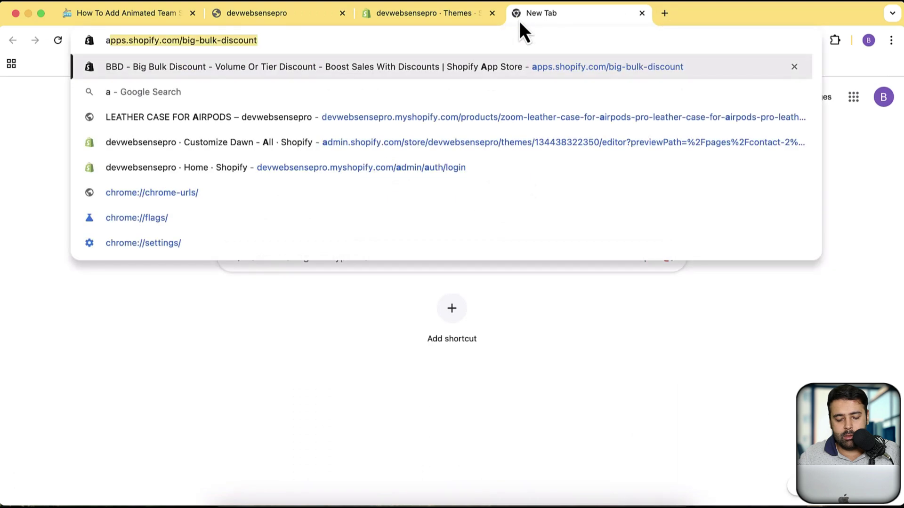
text(shopify d)
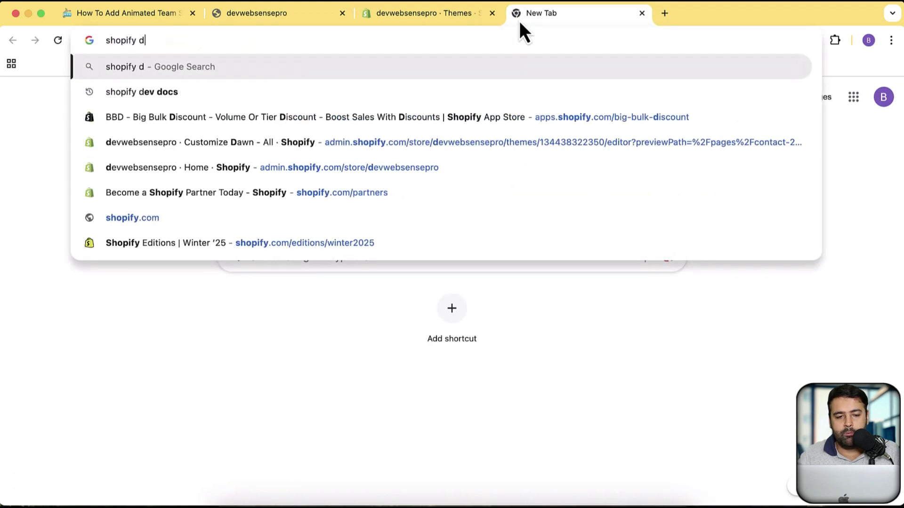
text(iscount bad)
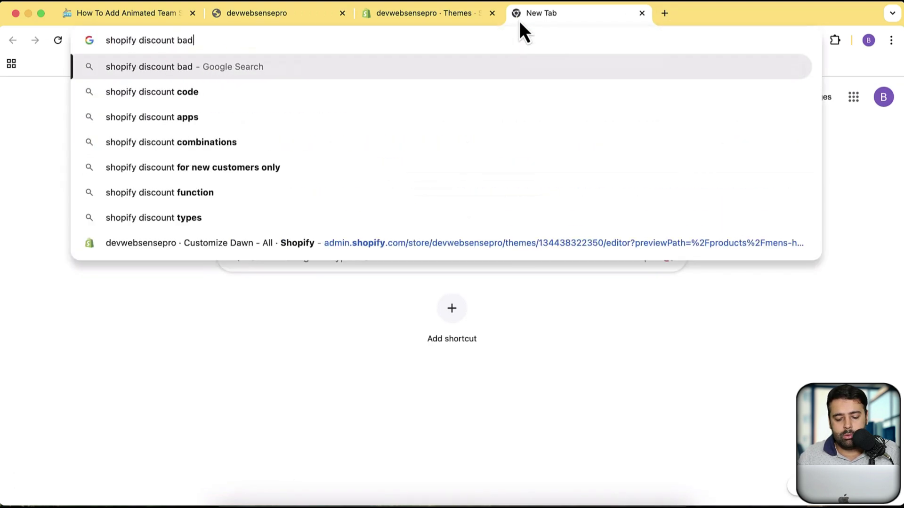
text(ge)
key(Return)
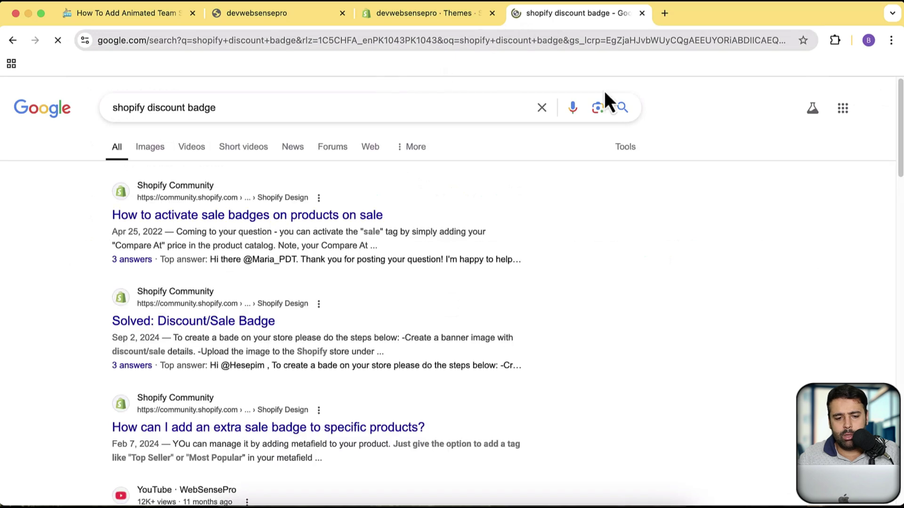
Refine the query to 'shopify discount sale badge' and scroll through the results.
click(189, 110)
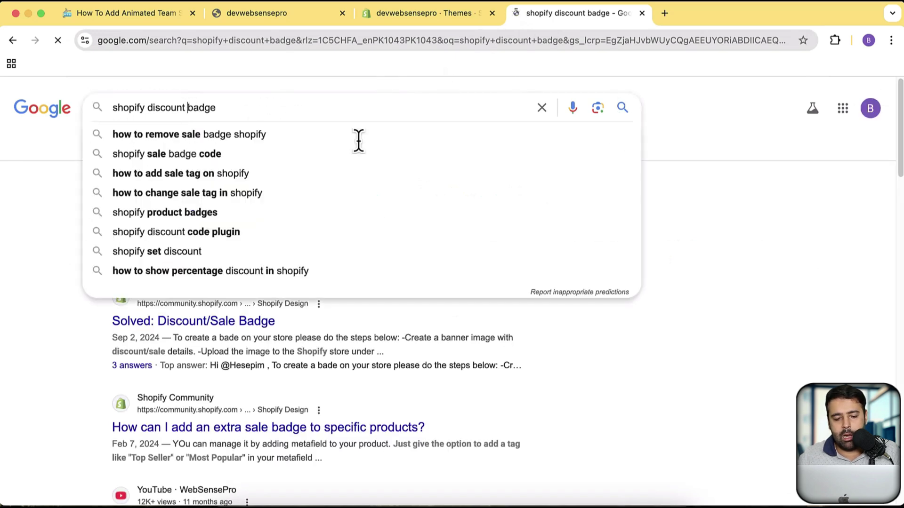
text(sale)
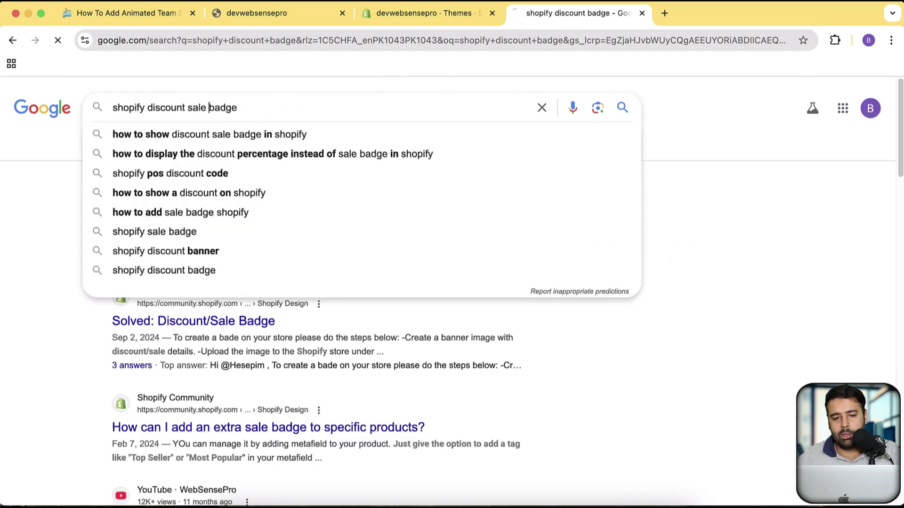
key(Return)
scroll(646, 178, down, 4)
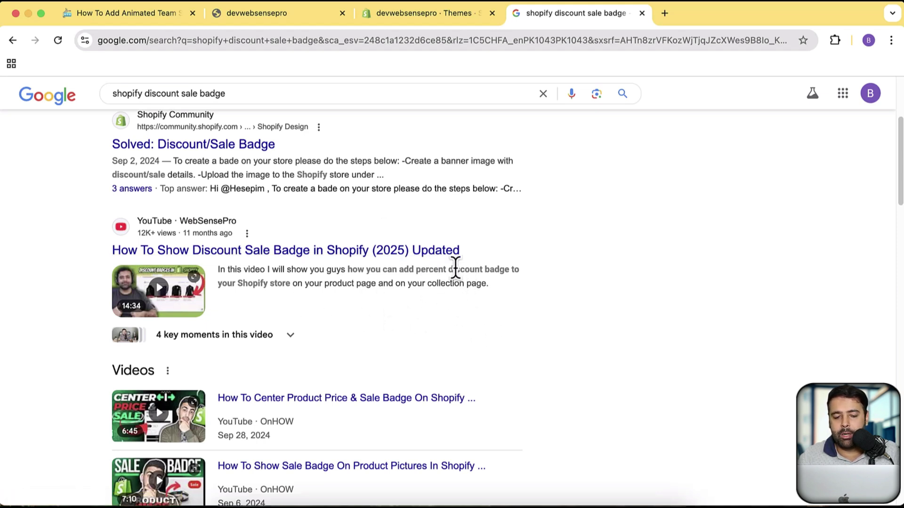
Return to the storefront tab and scroll back to the DIGITAL MEDIA AGENCY hero banner.
click(303, 24)
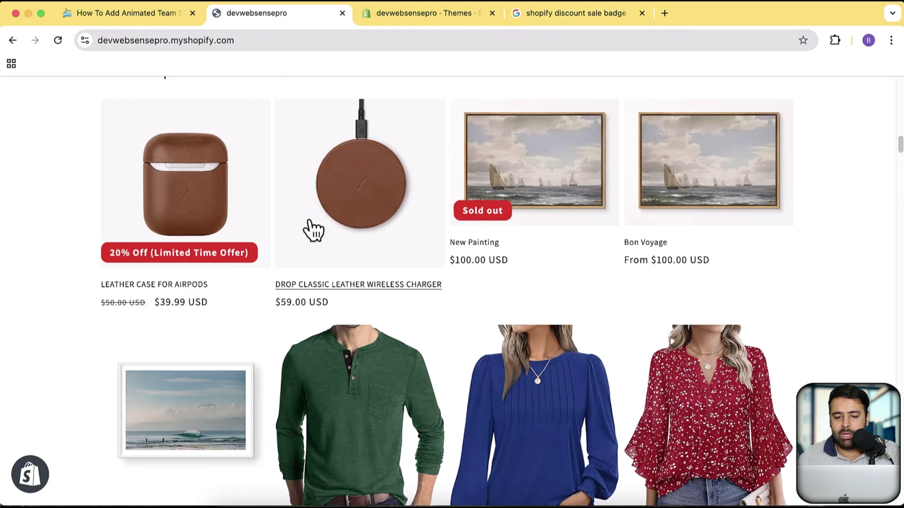
scroll(823, 170, down, 15)
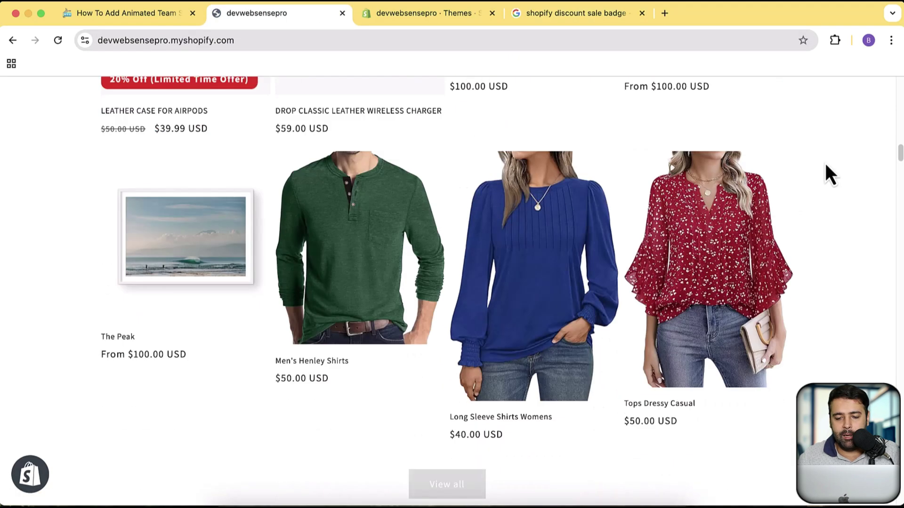
scroll(828, 174, down, 2)
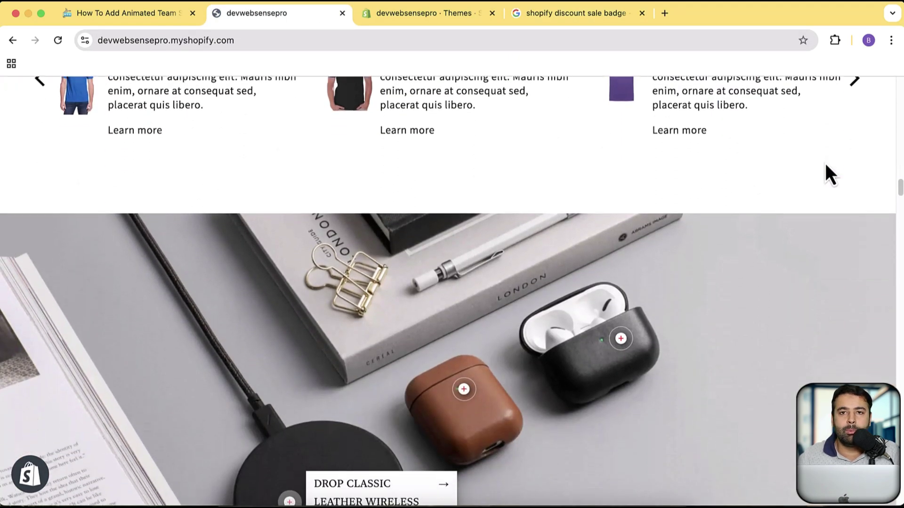
scroll(825, 165, up, 15)
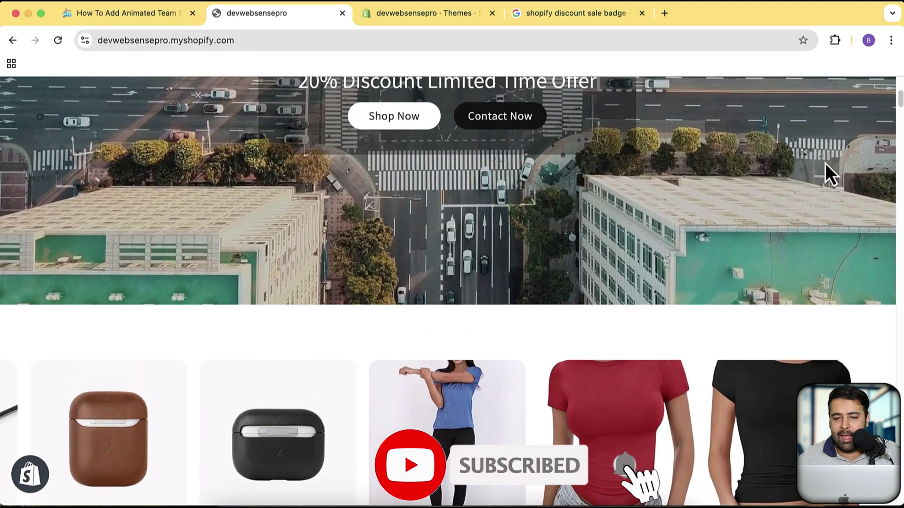
scroll(826, 163, up, 5)
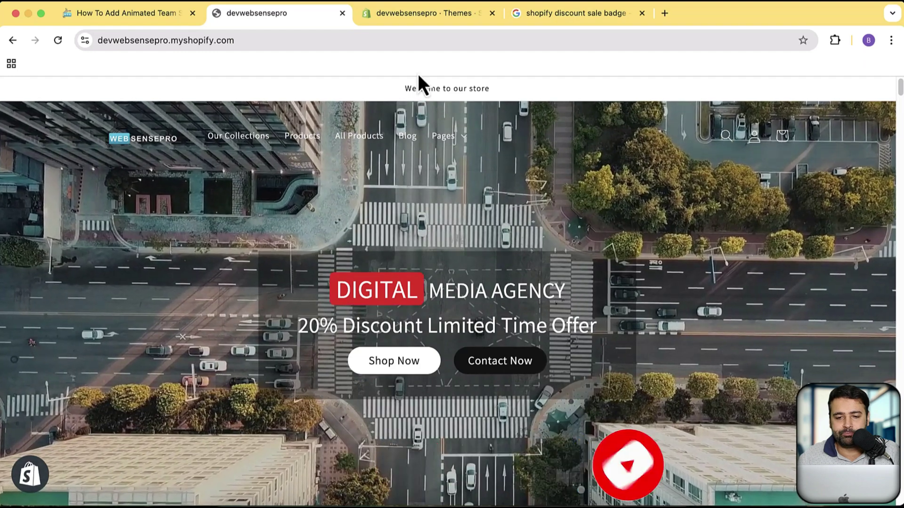
In the Themes admin, browse to the Craft theme under Popular free themes.
click(478, 14)
scroll(851, 239, up, 7)
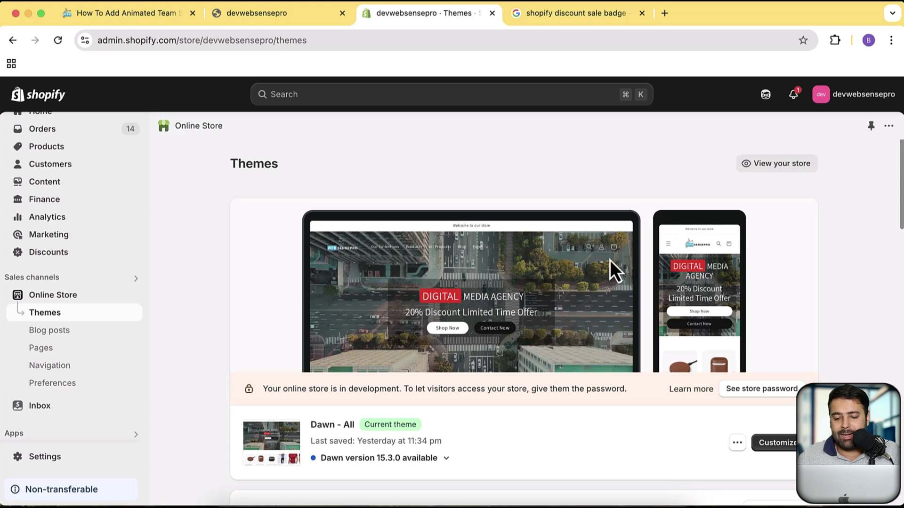
scroll(846, 207, down, 3)
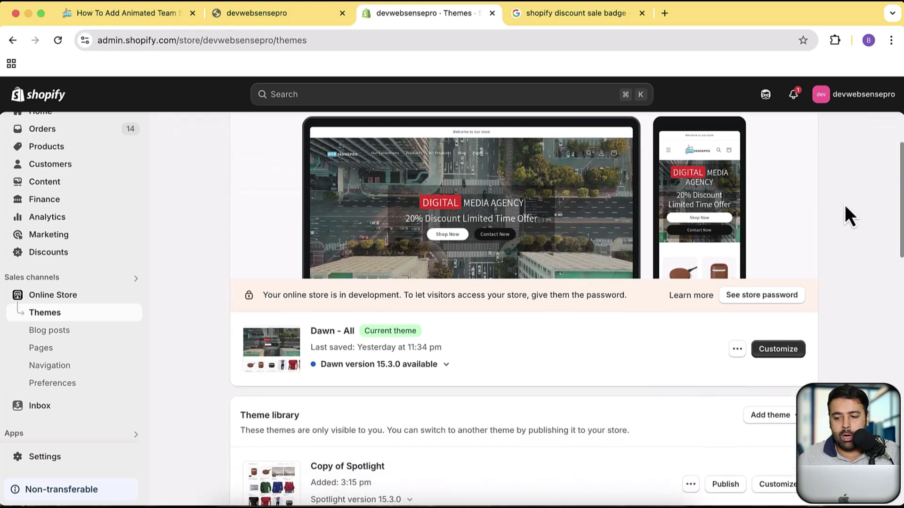
scroll(845, 207, down, 14)
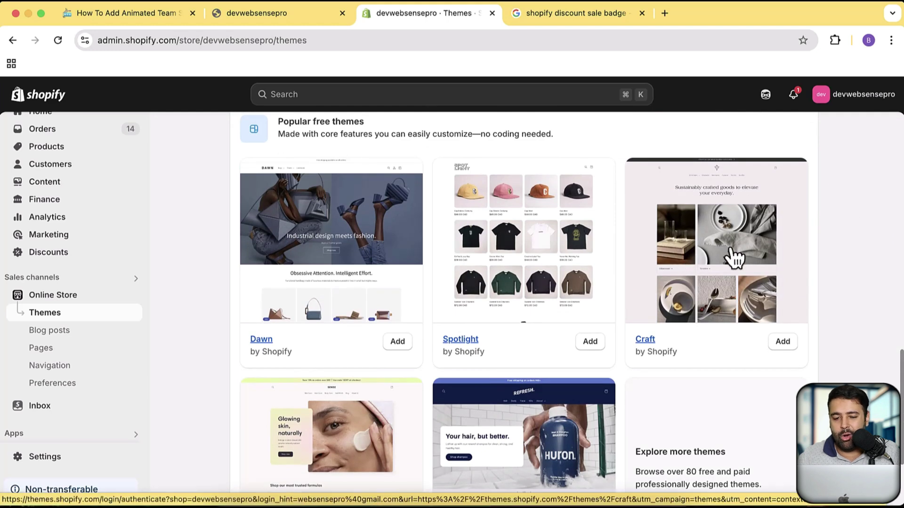
scroll(361, 267, down, 1)
scroll(362, 267, up, 2)
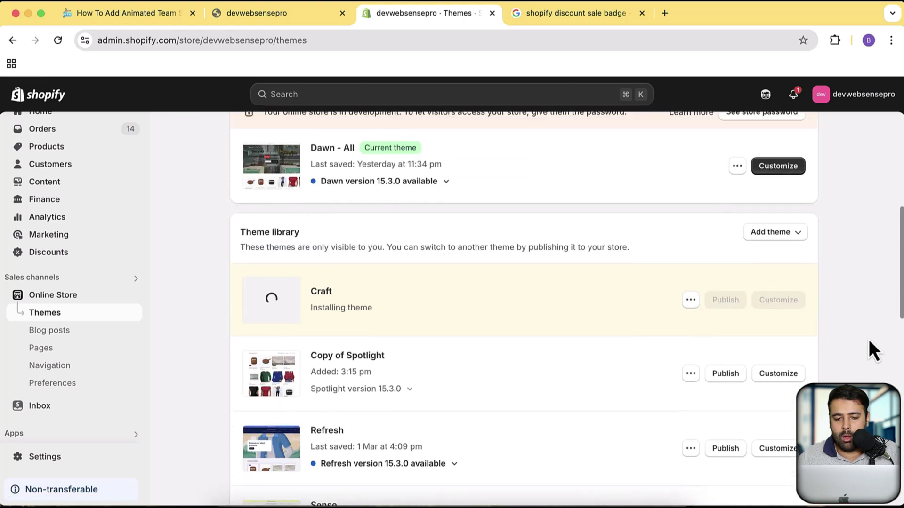
scroll(868, 340, up, 1)
scroll(868, 340, down, 2)
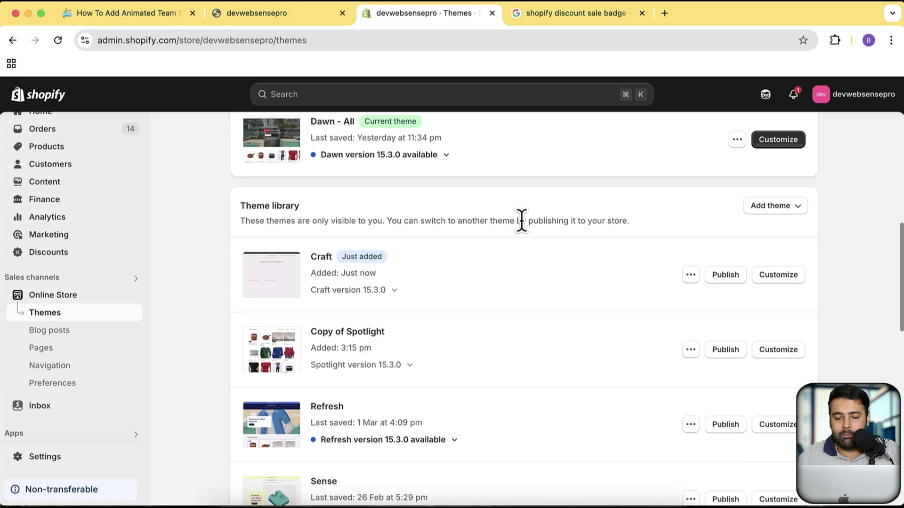
Publish the Craft theme, confirming it replaces Dawn - All as current theme.
click(730, 277)
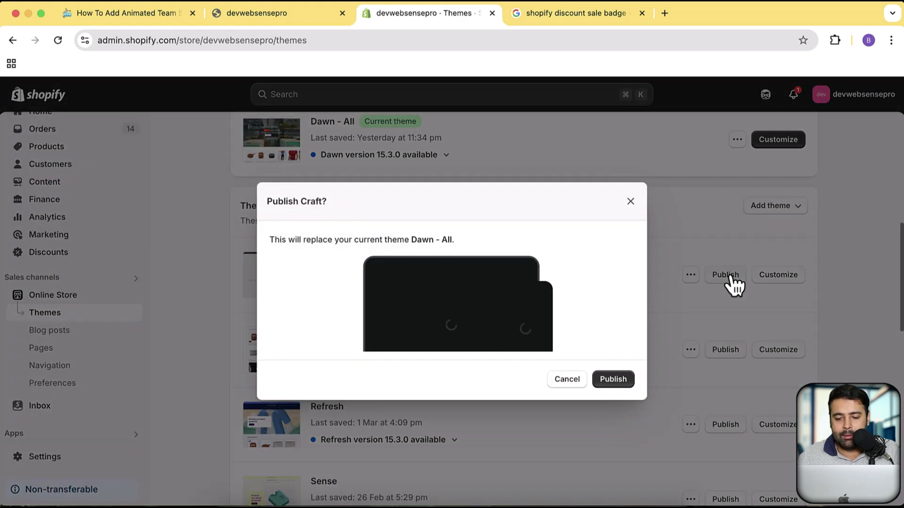
click(613, 379)
scroll(512, 290, down, 5)
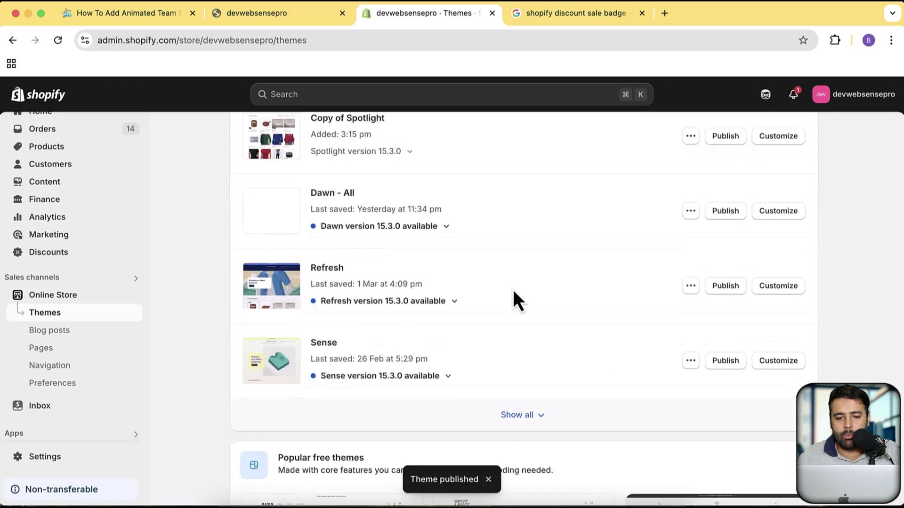
scroll(513, 290, up, 5)
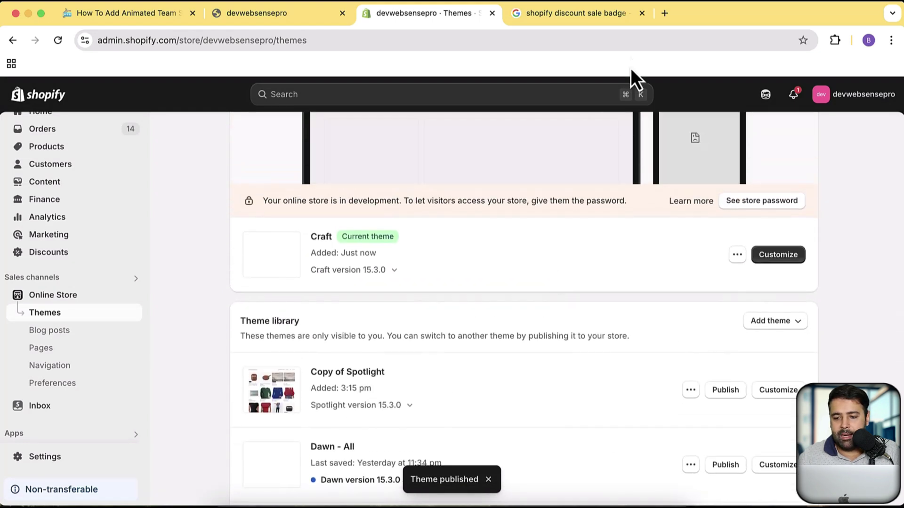
click(745, 255)
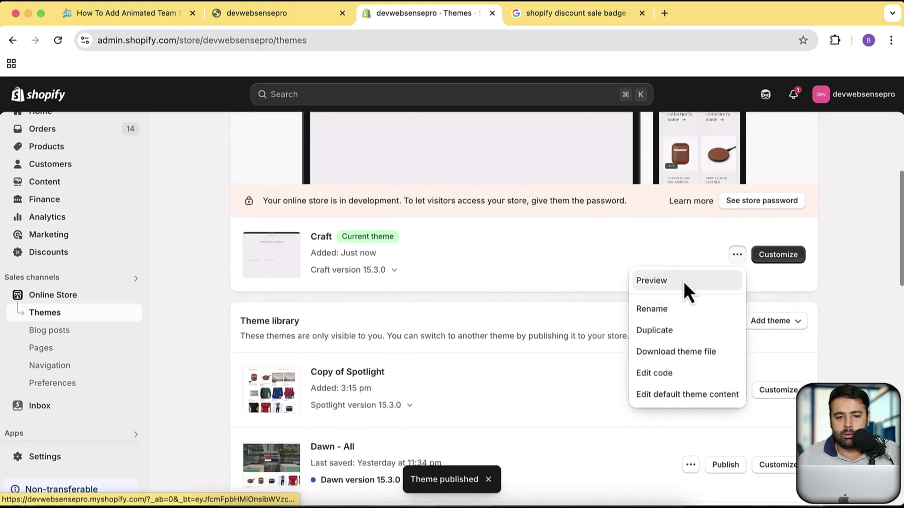
click(683, 283)
drag(575, 19, 440, 23)
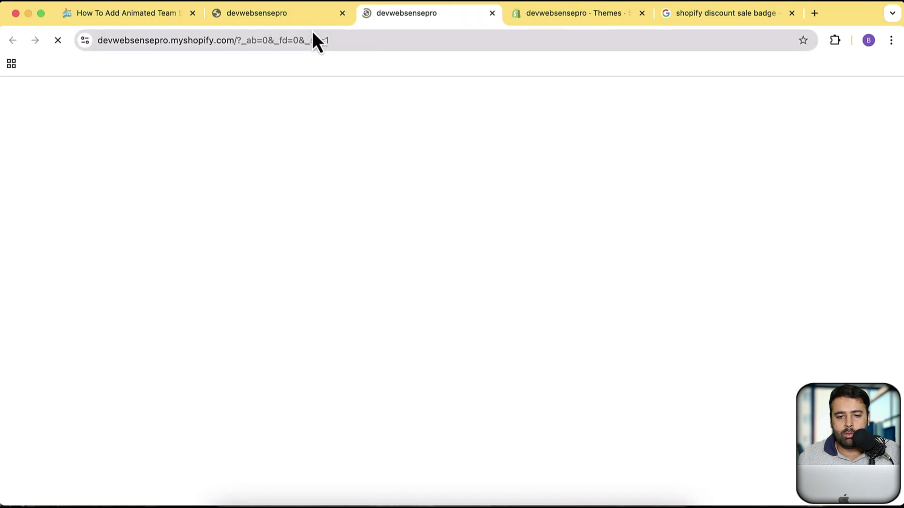
click(309, 13)
click(342, 14)
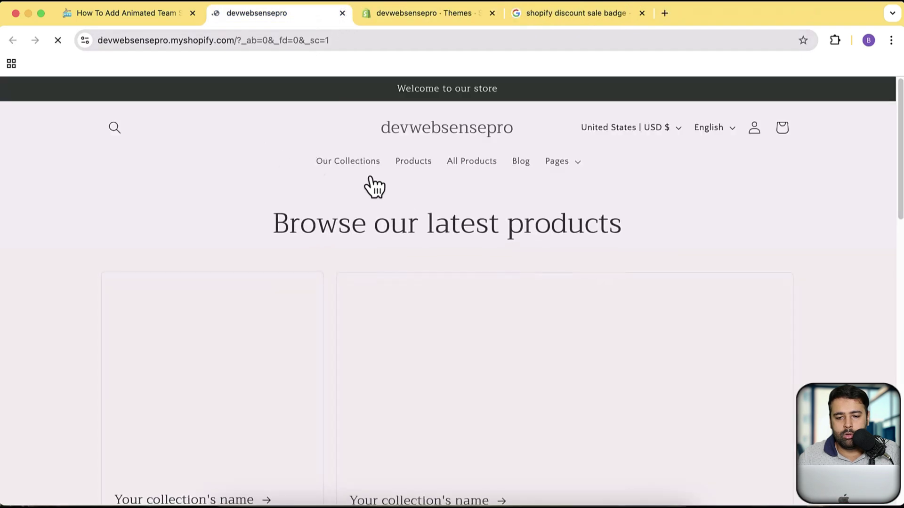
click(574, 163)
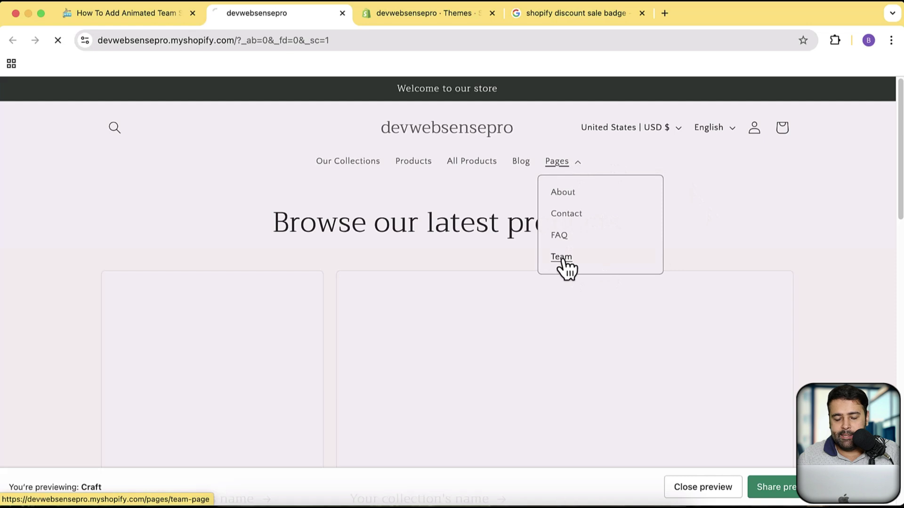
scroll(614, 236, down, 3)
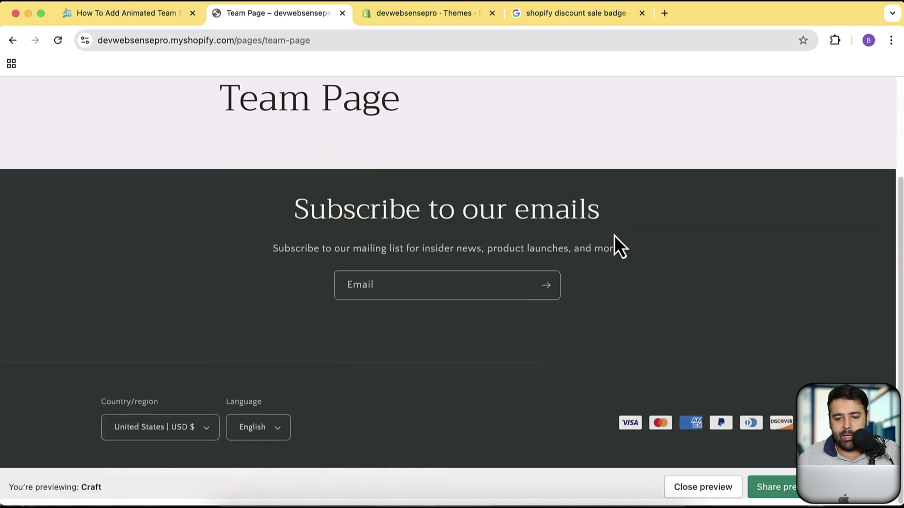
scroll(518, 233, up, 3)
click(437, 137)
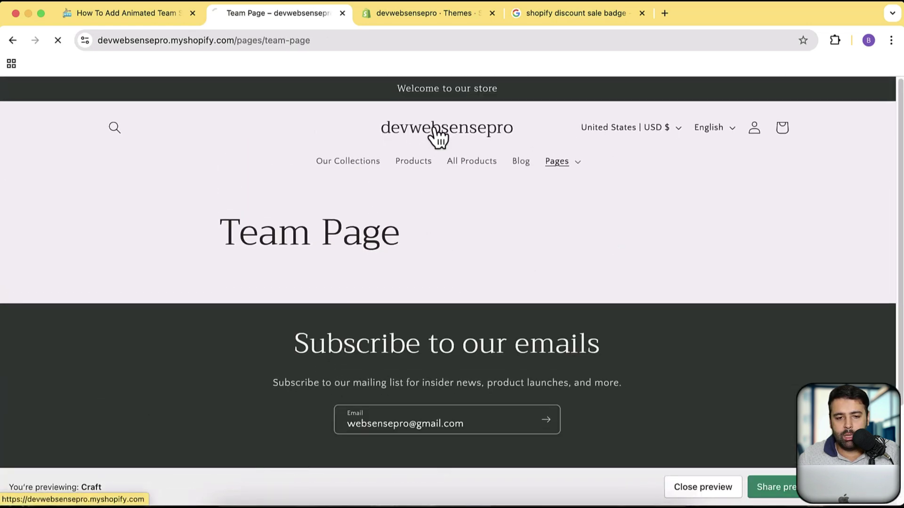
scroll(841, 222, down, 5)
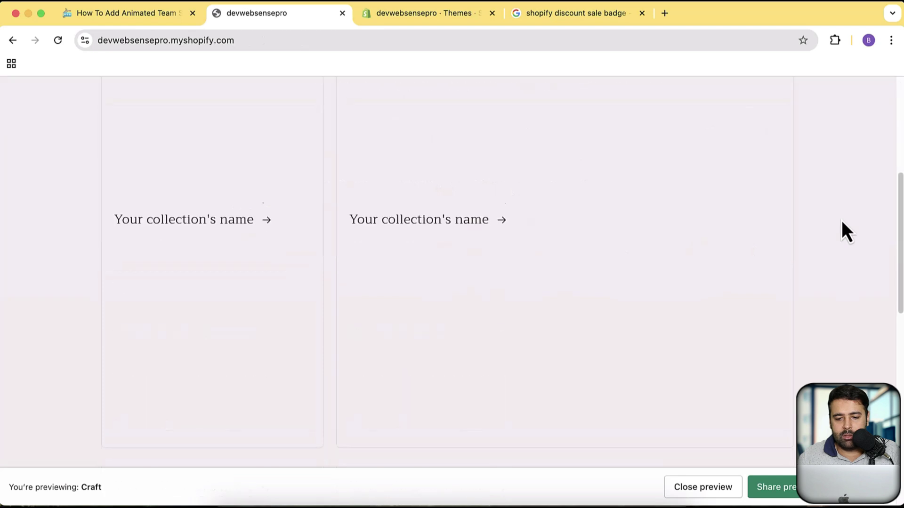
scroll(841, 220, down, 5)
scroll(841, 220, up, 10)
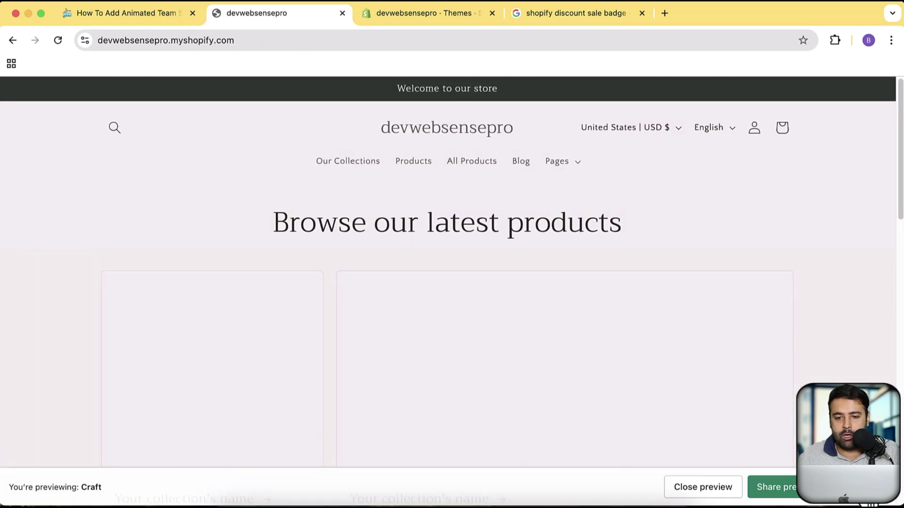
click(436, 21)
click(843, 247)
Open the Team Page editor from the pages list in a new tab, then return to Themes.
scroll(843, 246, up, 2)
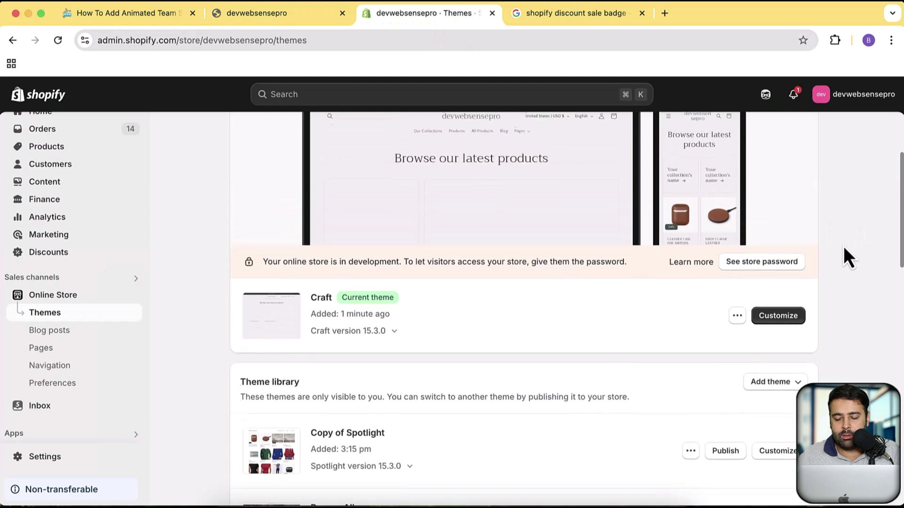
scroll(843, 246, down, 1)
scroll(206, 263, down, 2)
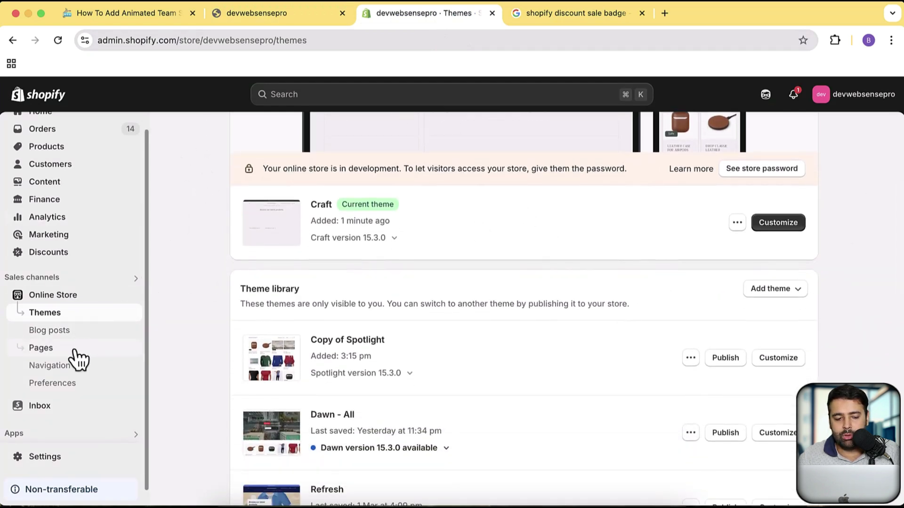
super+click(55, 356)
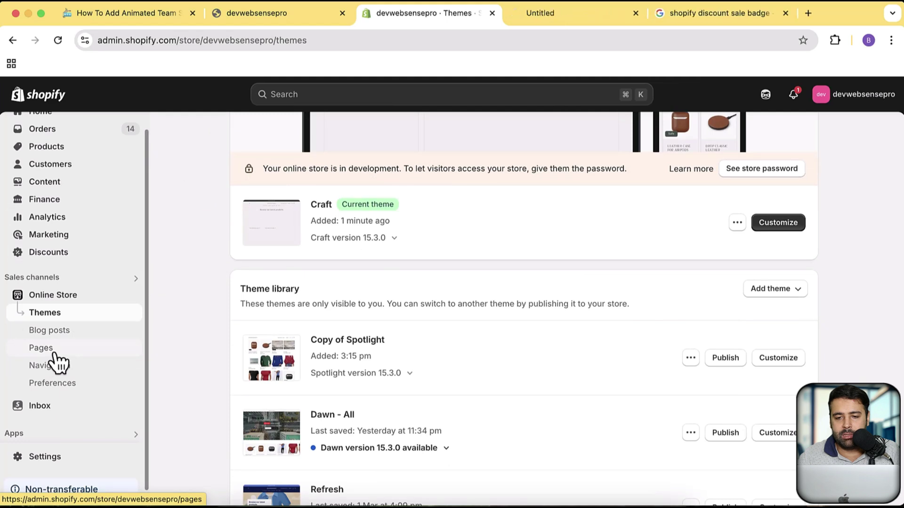
click(568, 12)
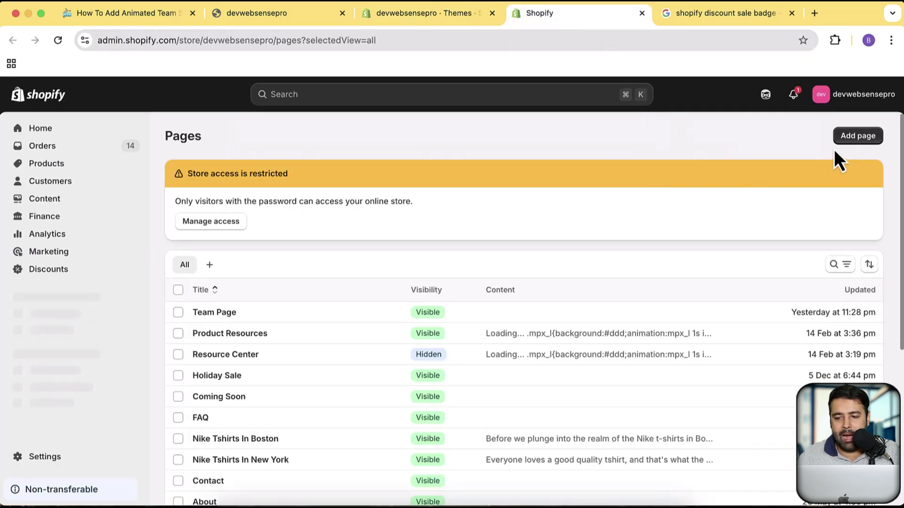
scroll(488, 207, down, 3)
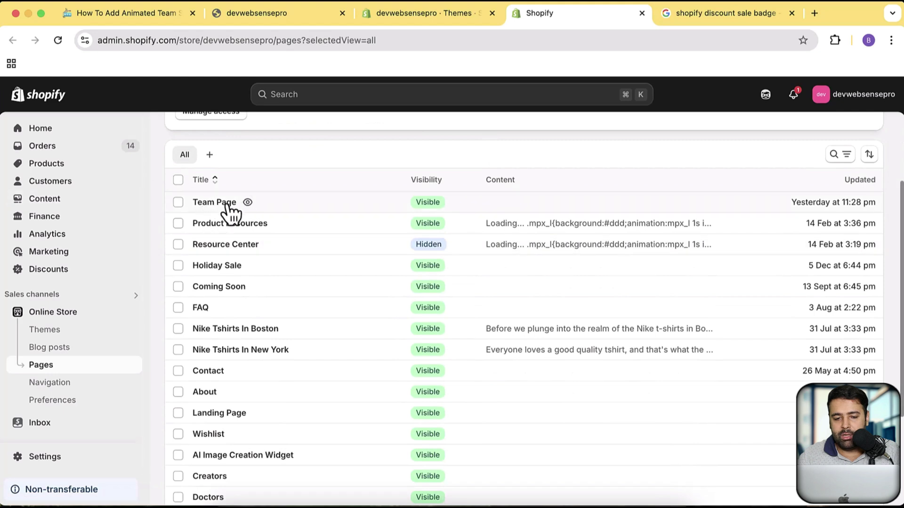
click(213, 203)
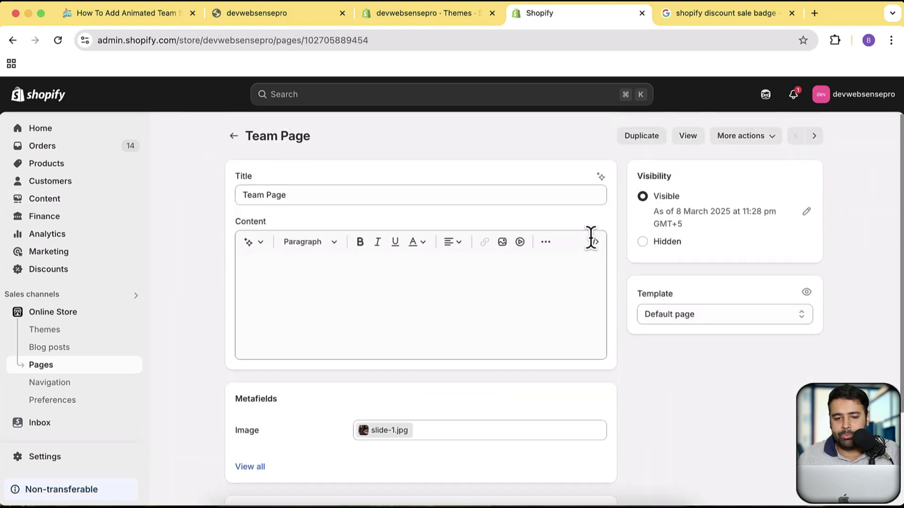
click(447, 24)
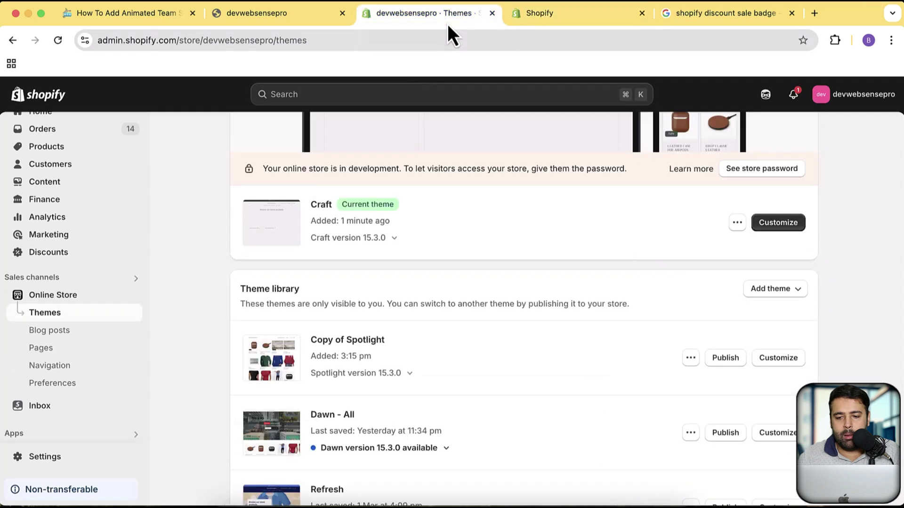
Customize Craft and create a new page template named 'team'.
click(792, 231)
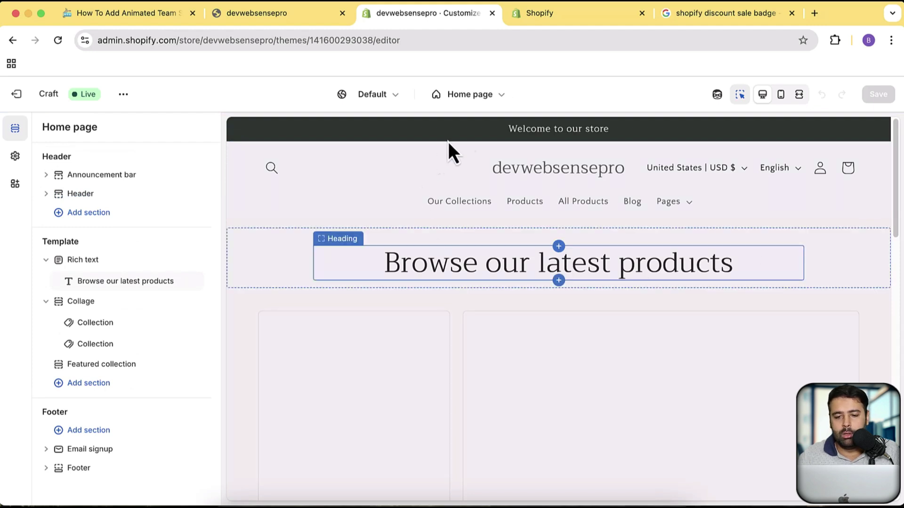
click(499, 110)
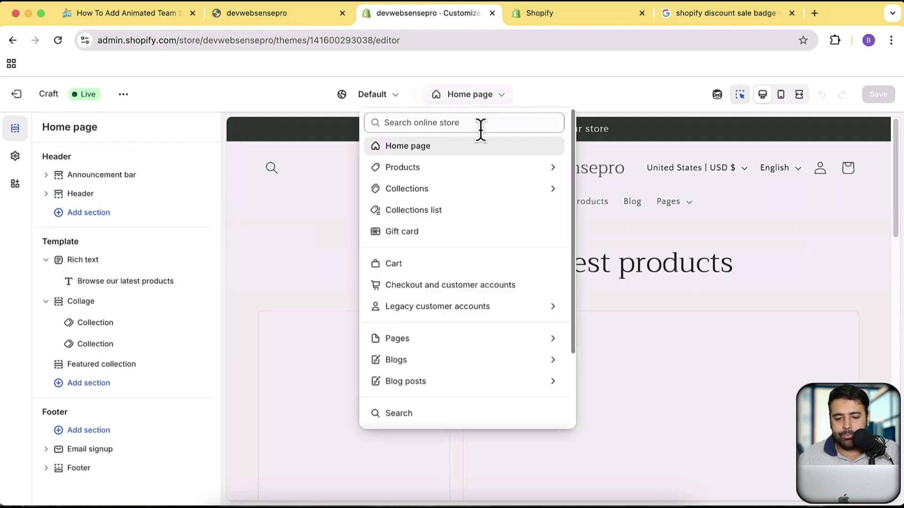
click(441, 346)
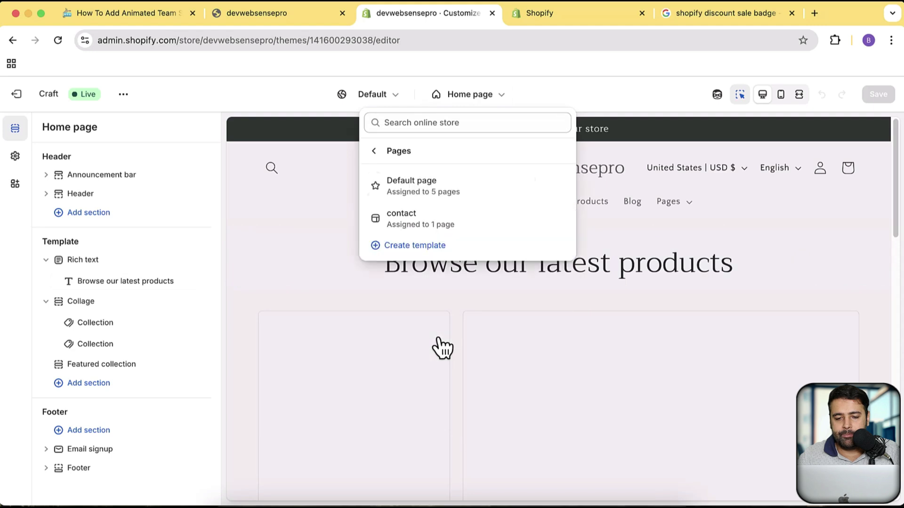
click(453, 249)
click(414, 288)
text(team)
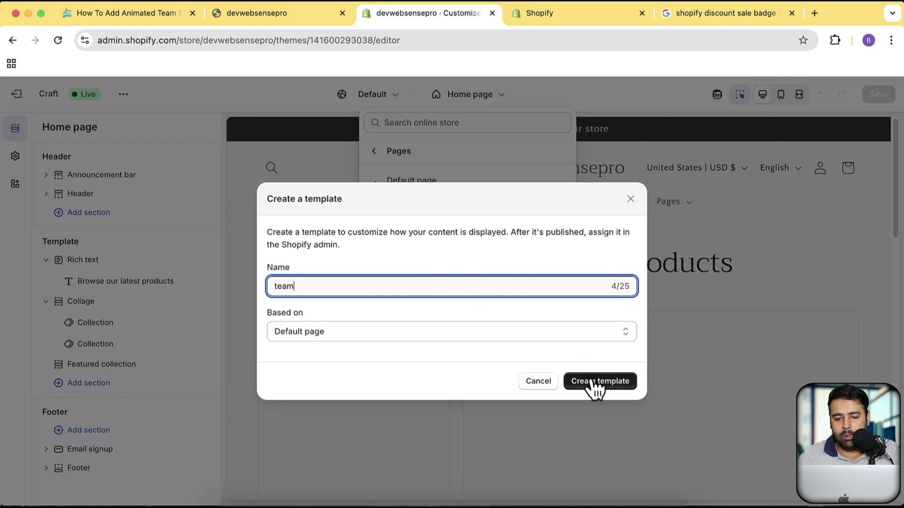
click(592, 383)
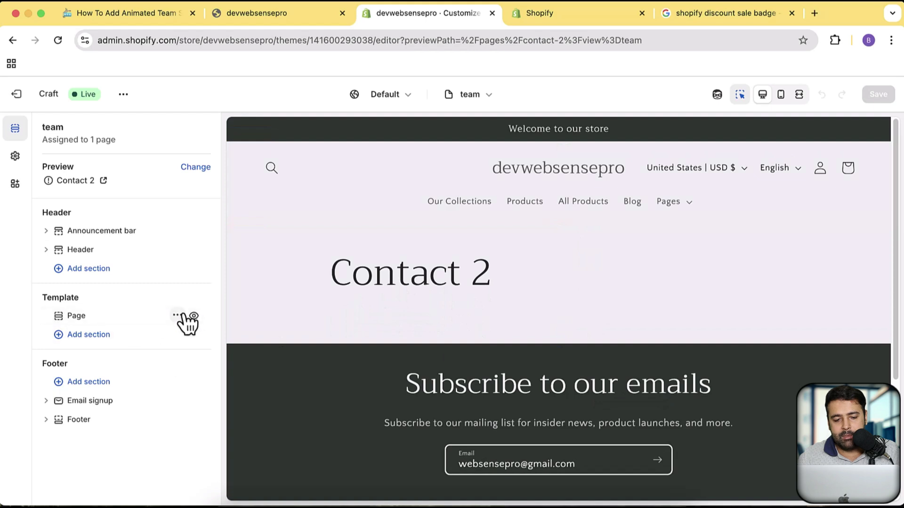
Hide the team template's default Page section and save the changes.
click(194, 315)
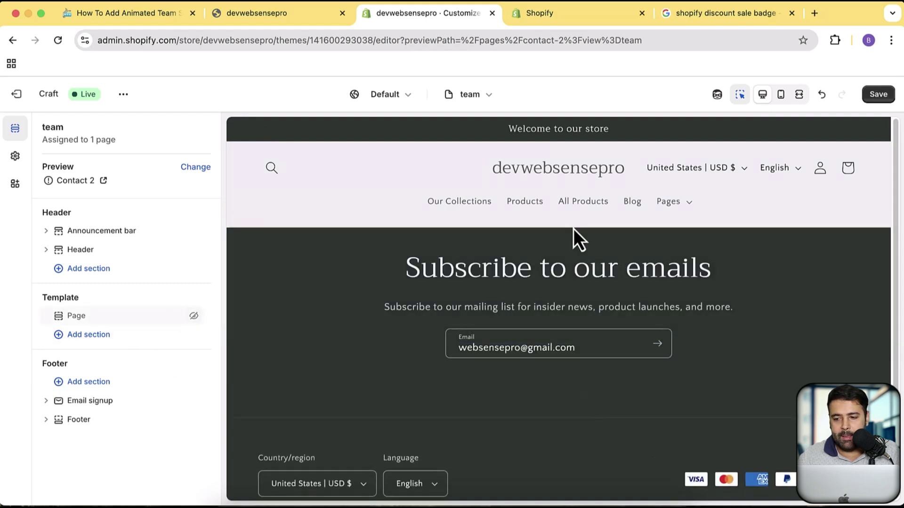
click(878, 94)
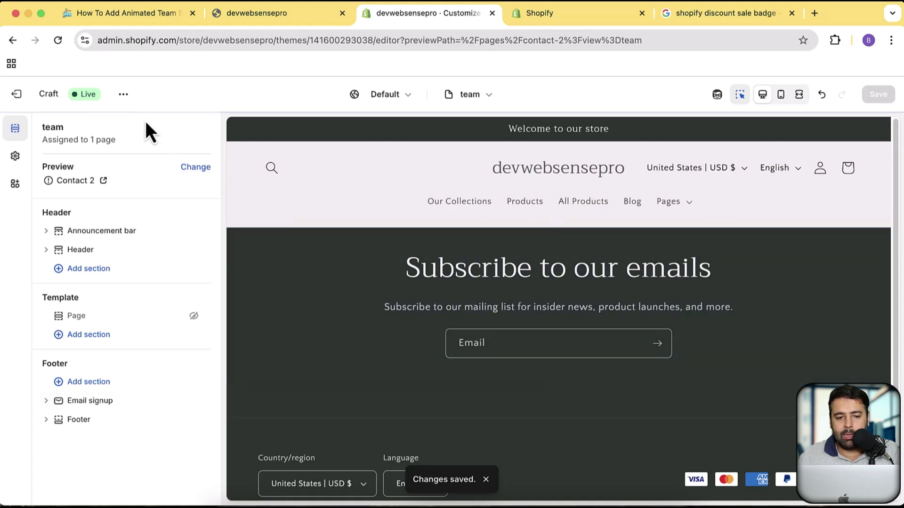
click(123, 95)
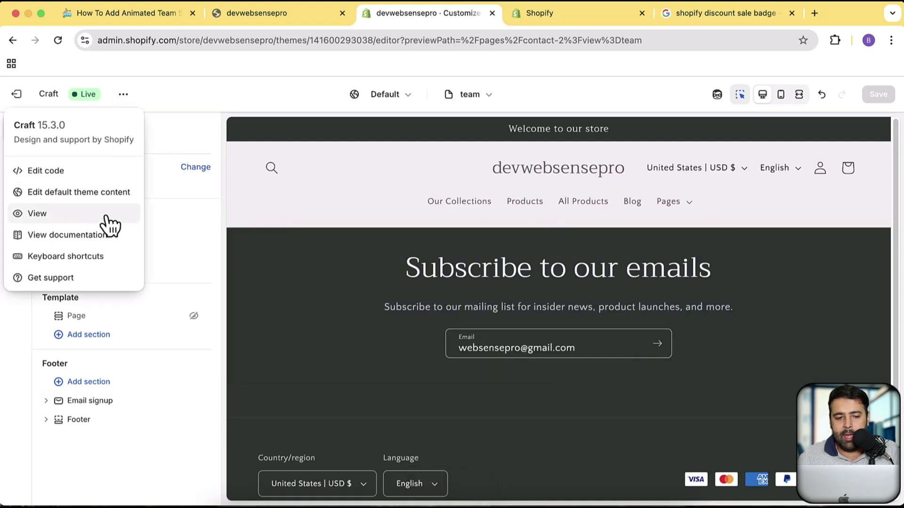
In Craft's Edit code view, expand sections and start a new section file name.
click(67, 176)
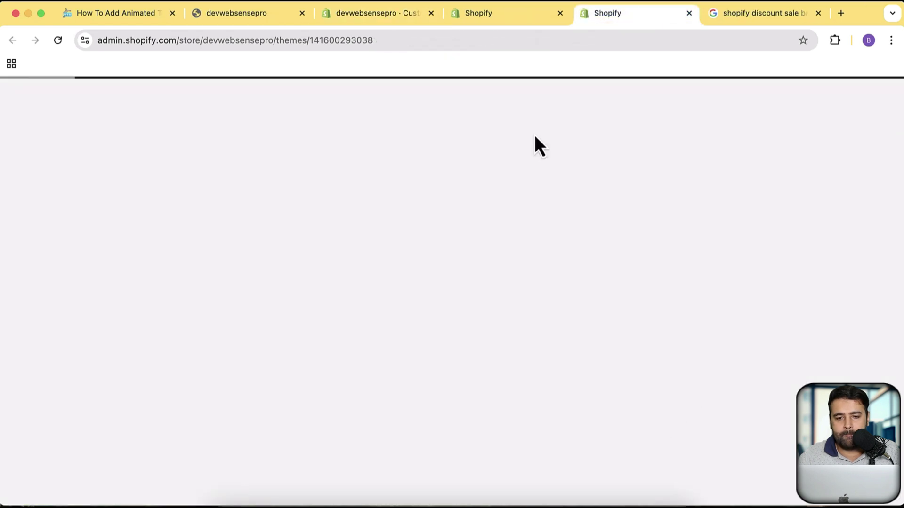
scroll(113, 198, down, 8)
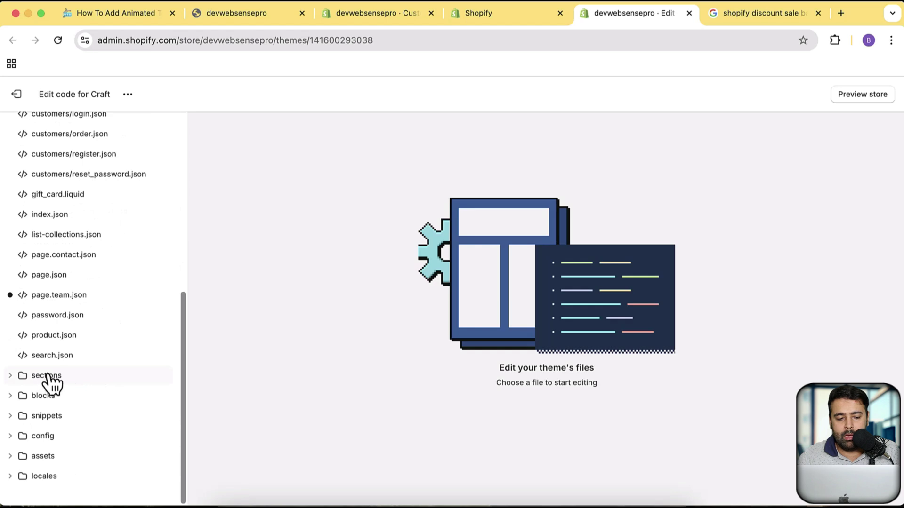
click(15, 376)
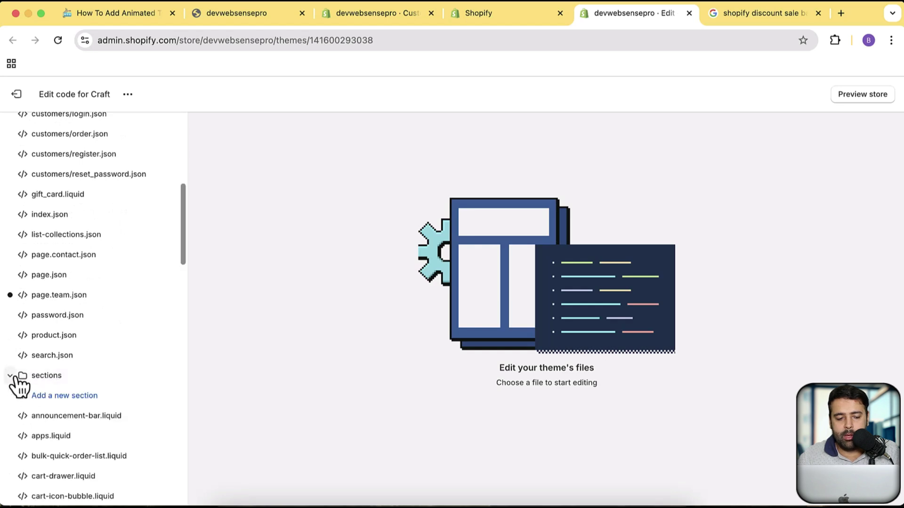
click(94, 397)
click(316, 319)
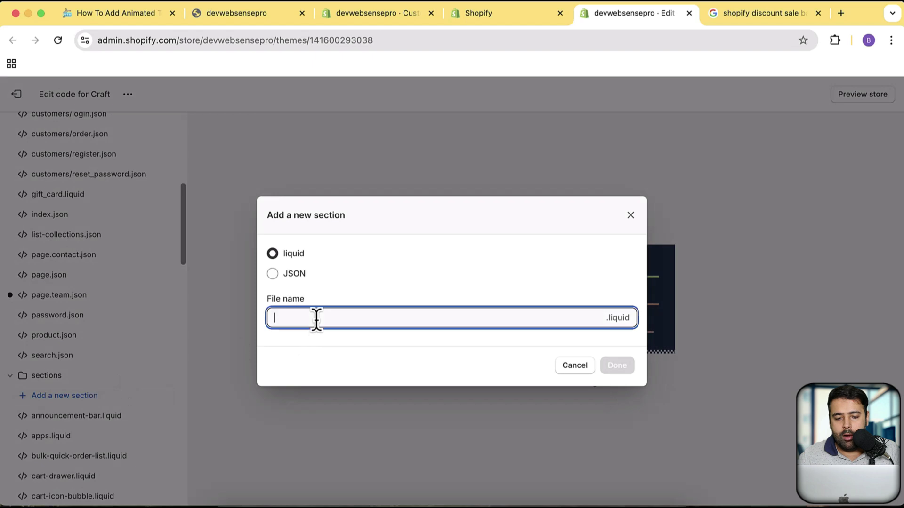
Return to the WebSensePro tutorial at its Section Code steps for Expandable-Image-Grid.liquid.
click(137, 14)
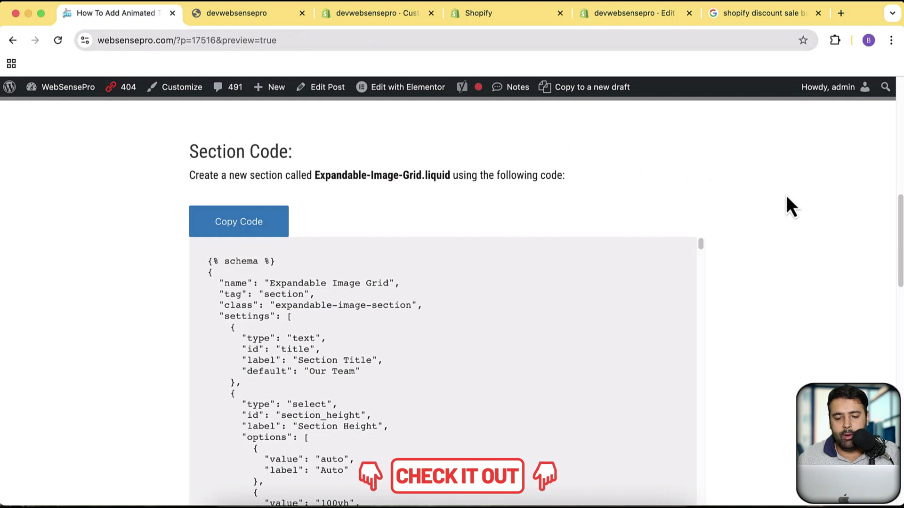
scroll(712, 197, down, 3)
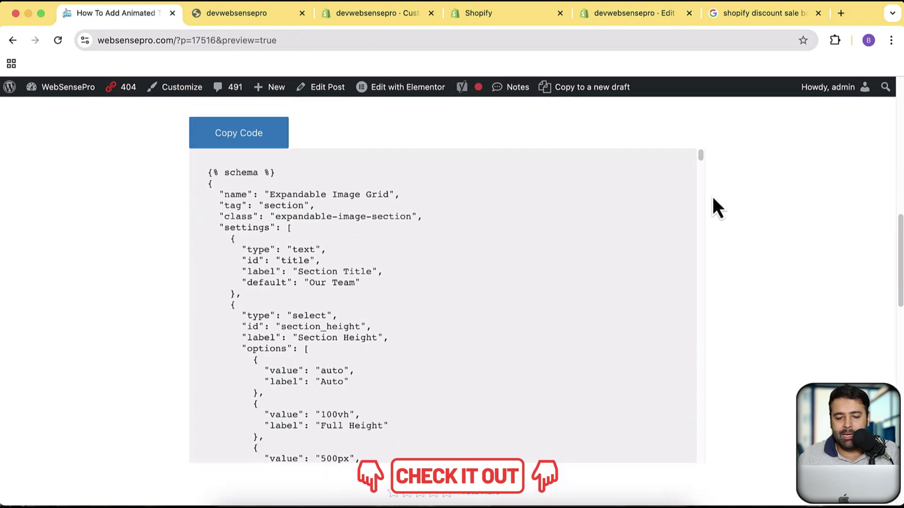
scroll(712, 198, up, 2)
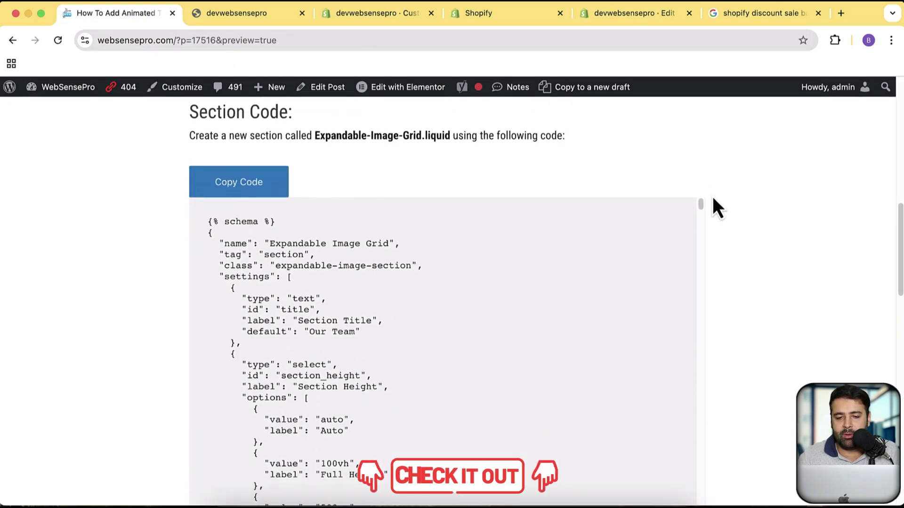
Create the section file using the tutorial's Expandable-Image-Grid name.
drag(315, 132, 427, 132)
key(super+c)
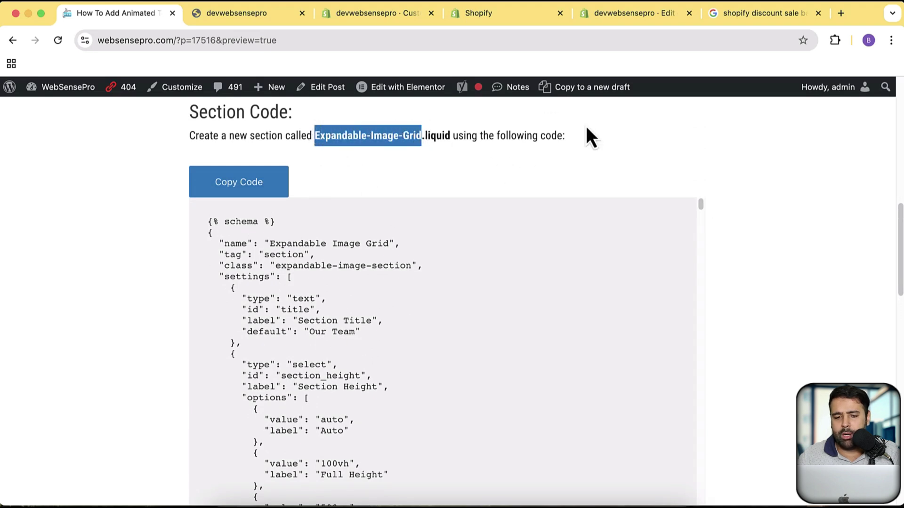
click(668, 24)
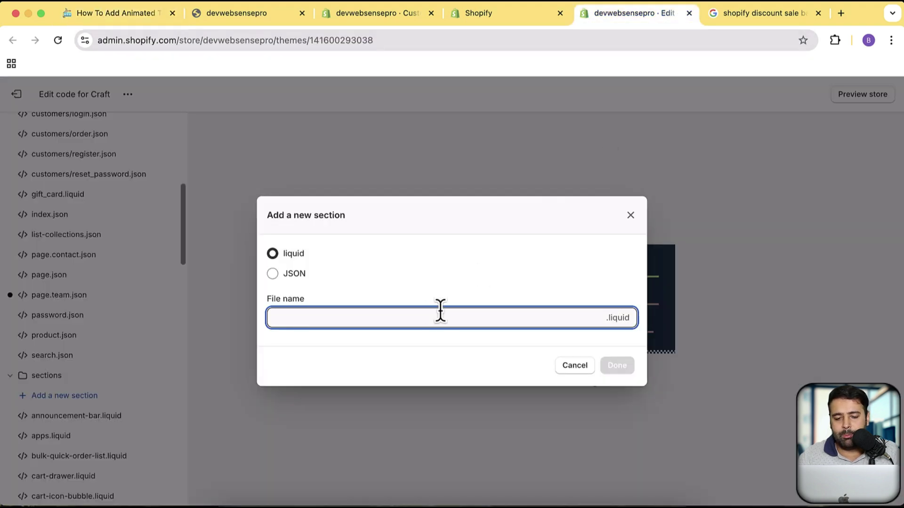
key(super+v)
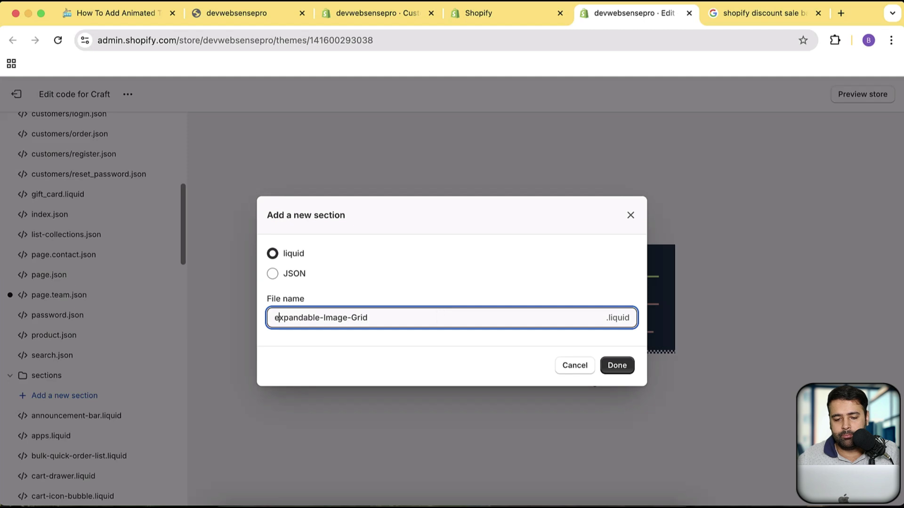
click(617, 366)
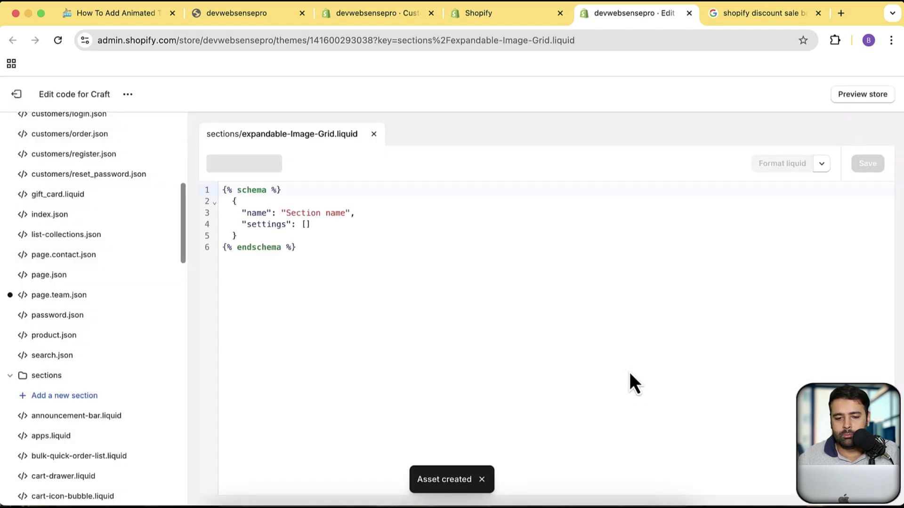
Delete the new section file's placeholder schema code.
drag(349, 255, 219, 177)
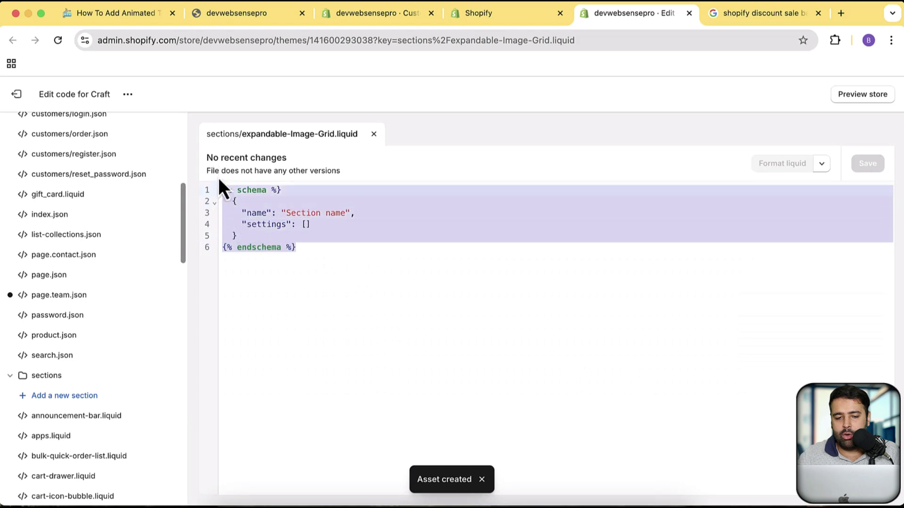
key(BackSpace)
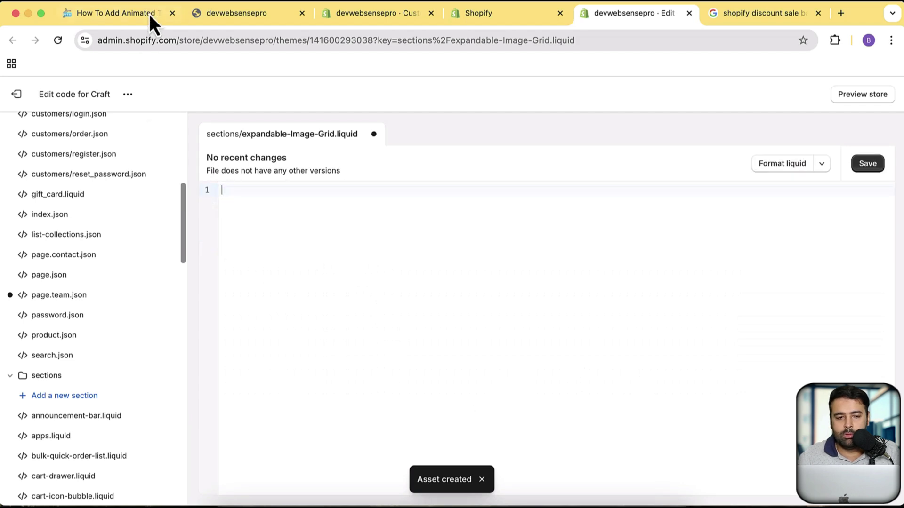
click(148, 13)
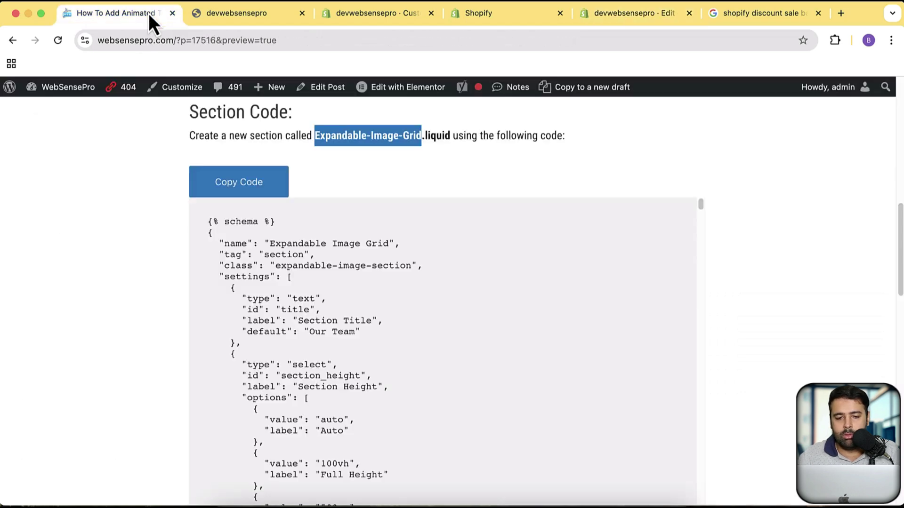
Paste the tutorial's grid section code into expandable-Image-Grid.liquid and save the file.
click(241, 197)
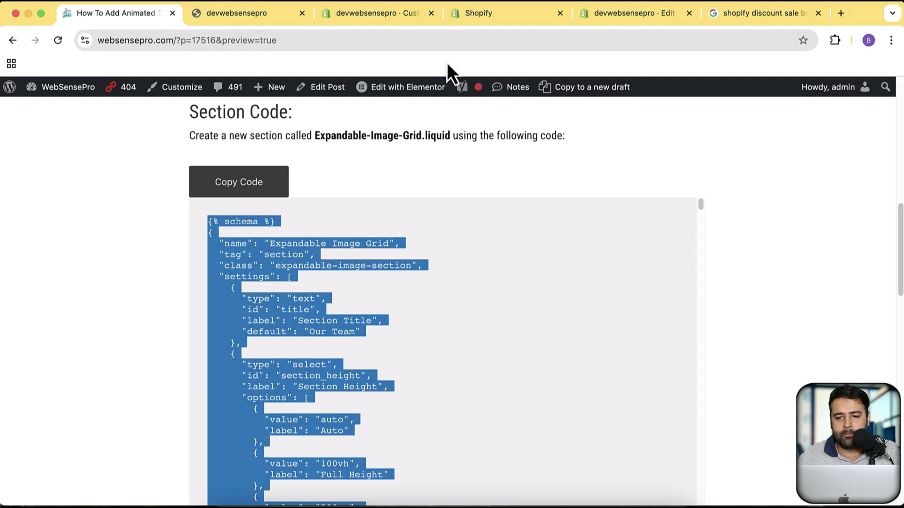
click(510, 18)
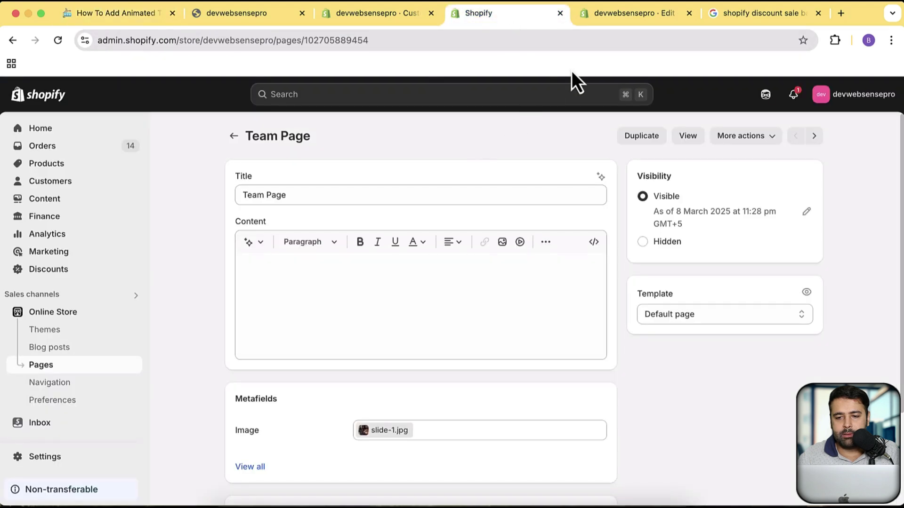
click(622, 15)
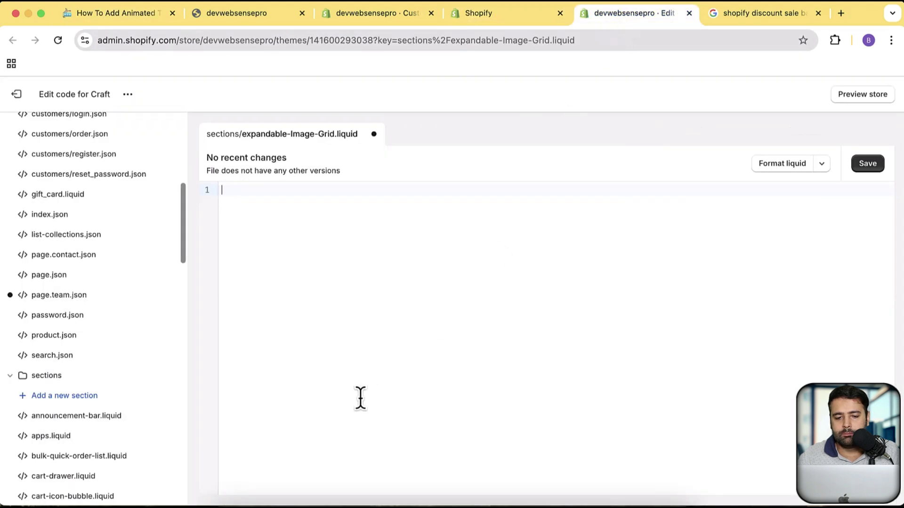
key(super+v)
scroll(519, 363, up, 20)
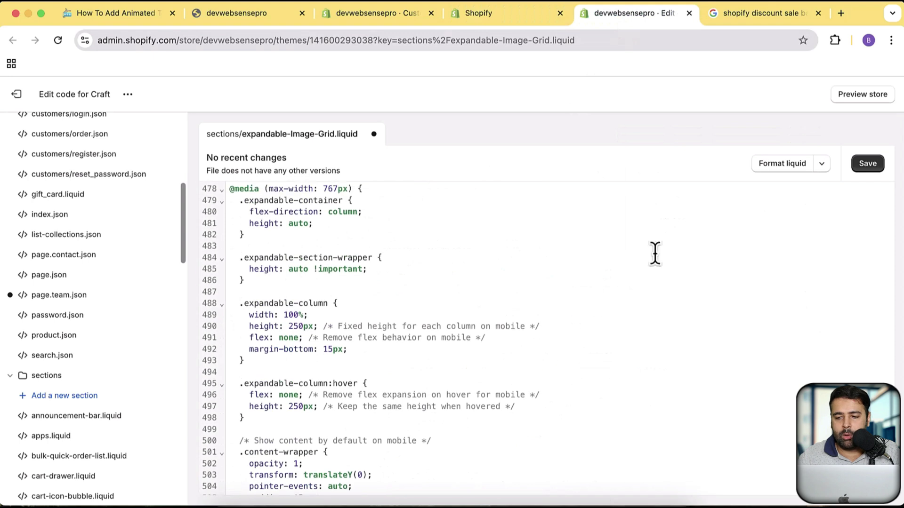
click(865, 168)
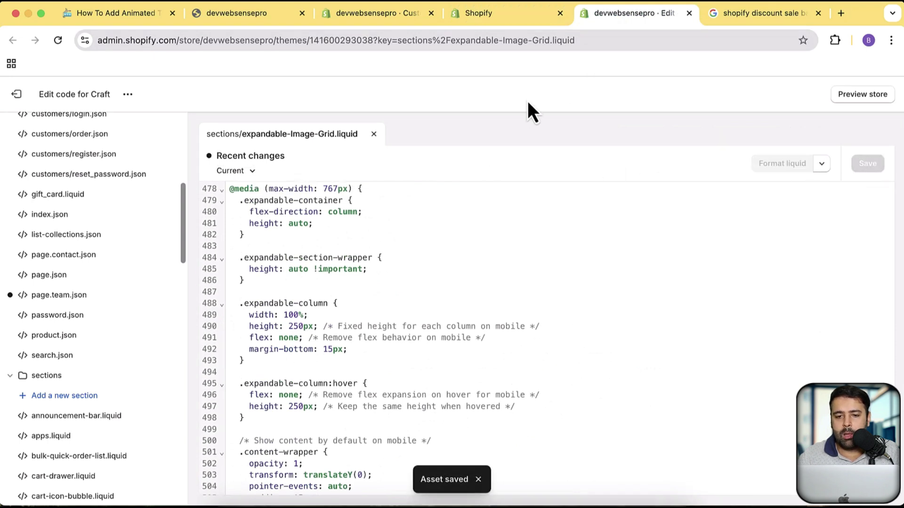
click(395, 13)
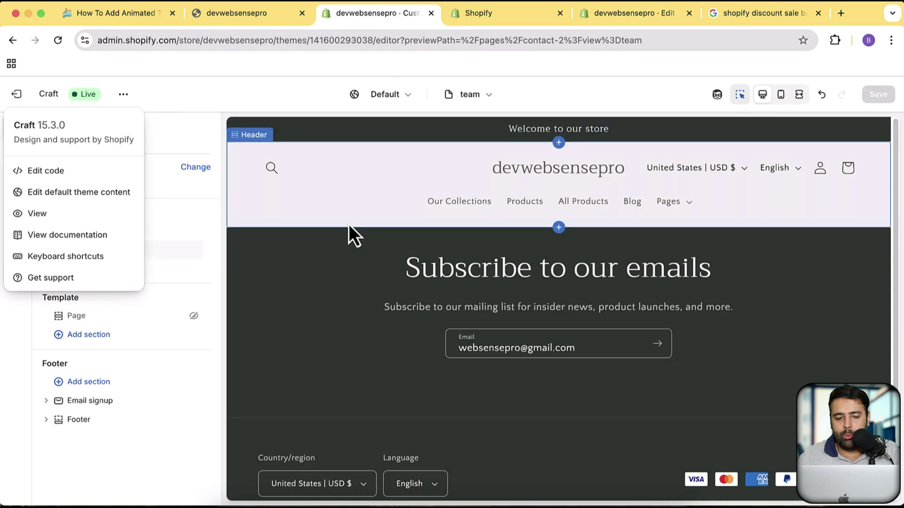
Search 'ex' and add the Expandable Image Grid section to the team template.
click(199, 435)
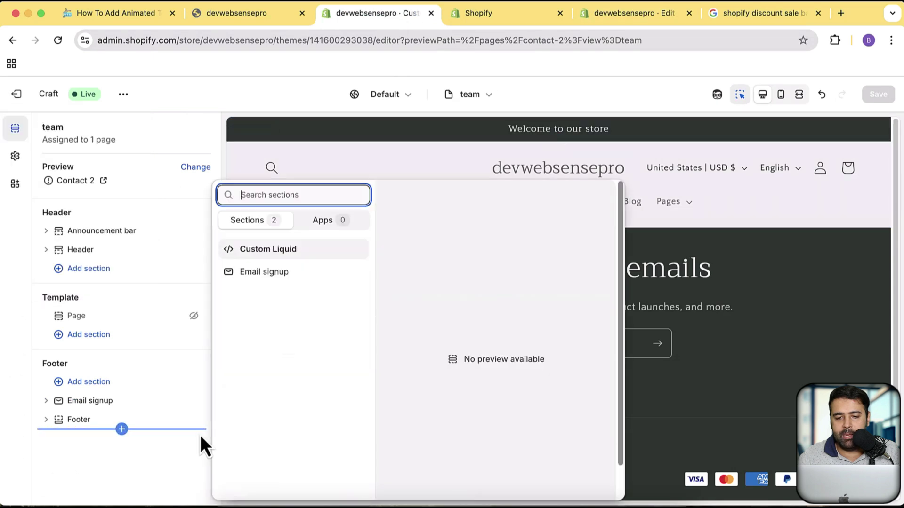
click(146, 480)
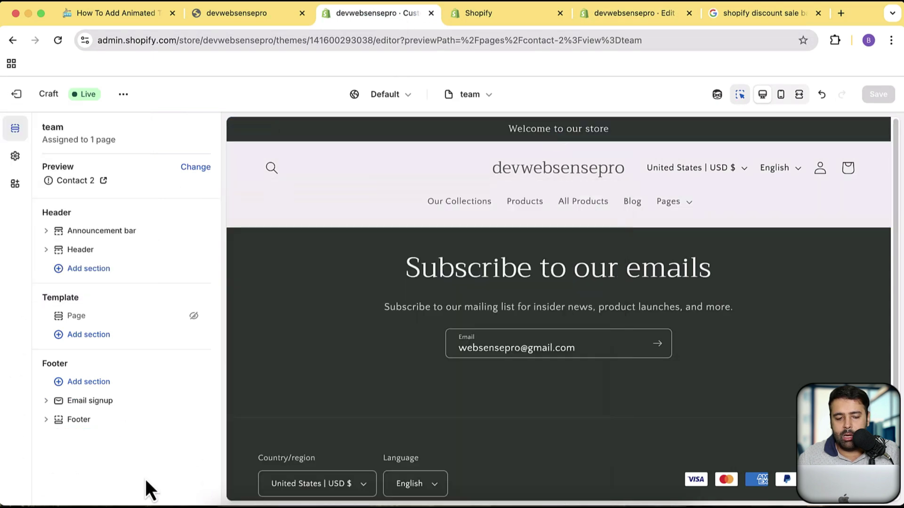
click(109, 335)
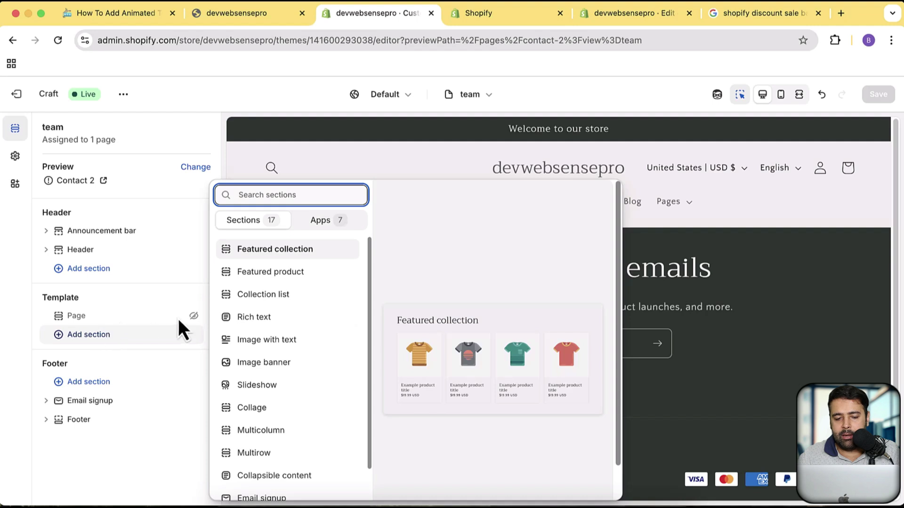
scroll(310, 333, down, 3)
scroll(310, 333, down, 1)
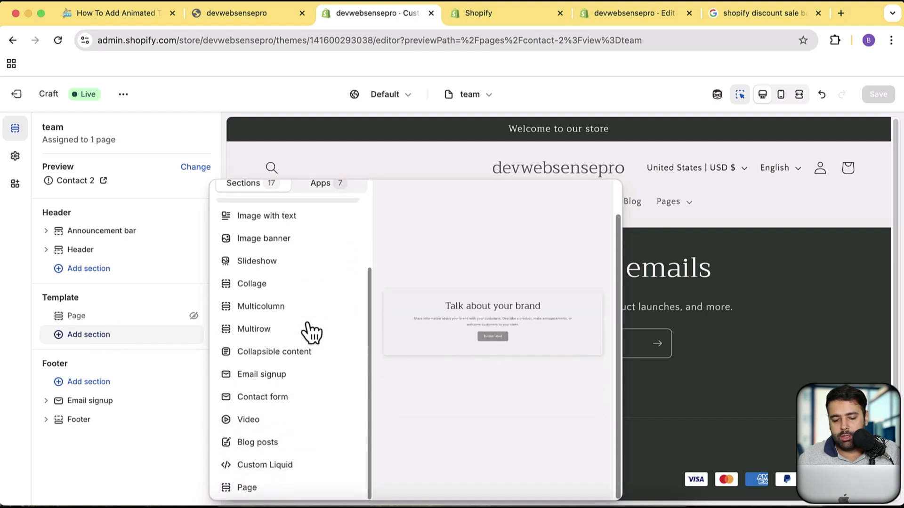
scroll(310, 333, up, 5)
text(ex)
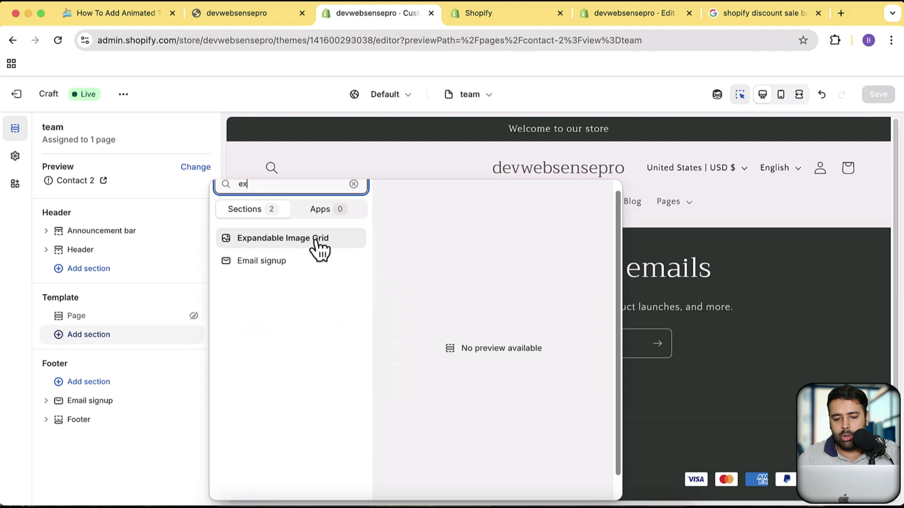
click(318, 242)
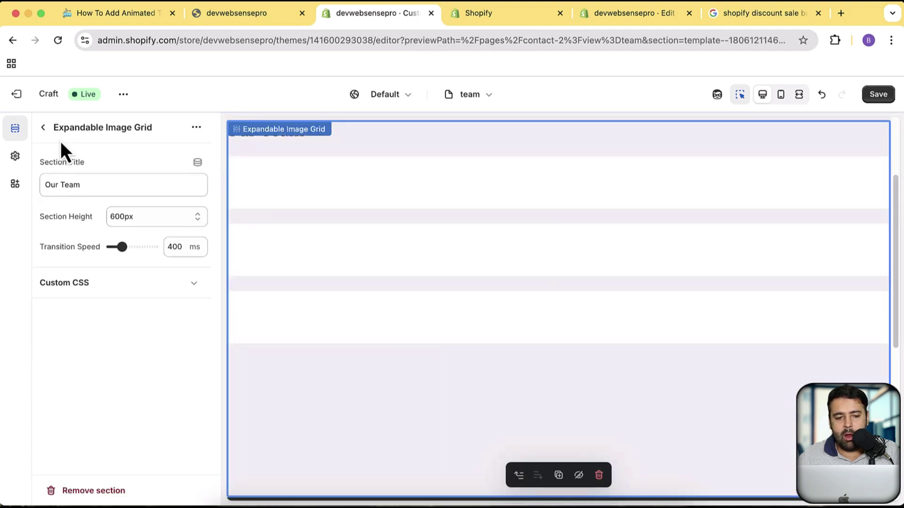
Add a fourth Team Member column, delete it again, and open the first Team Member's settings.
click(43, 127)
scroll(126, 249, down, 1)
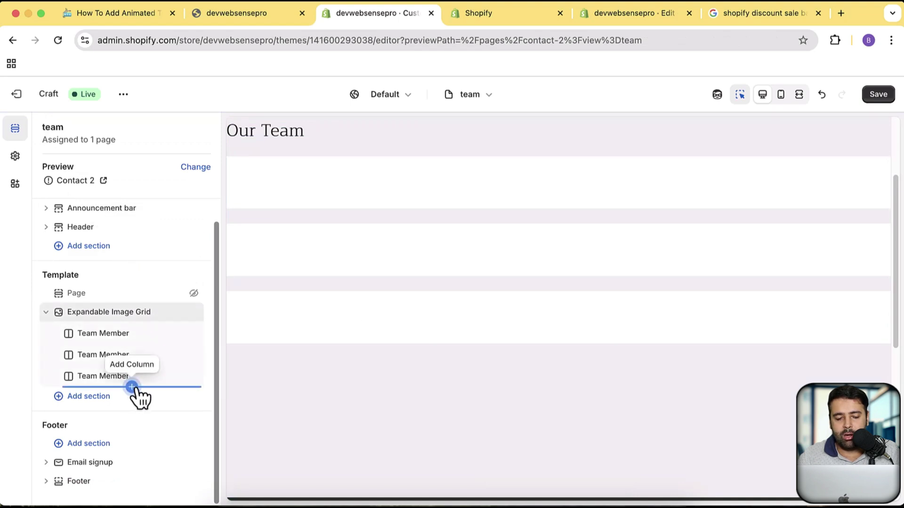
click(132, 387)
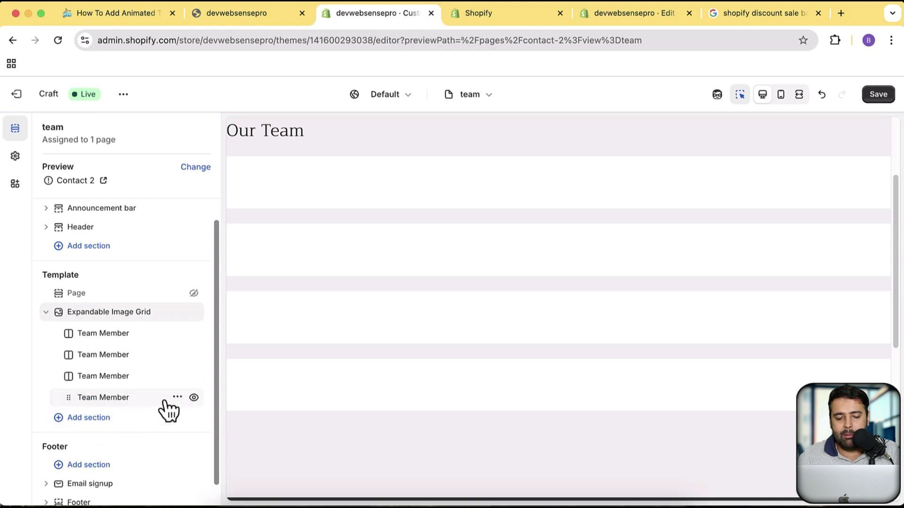
click(178, 398)
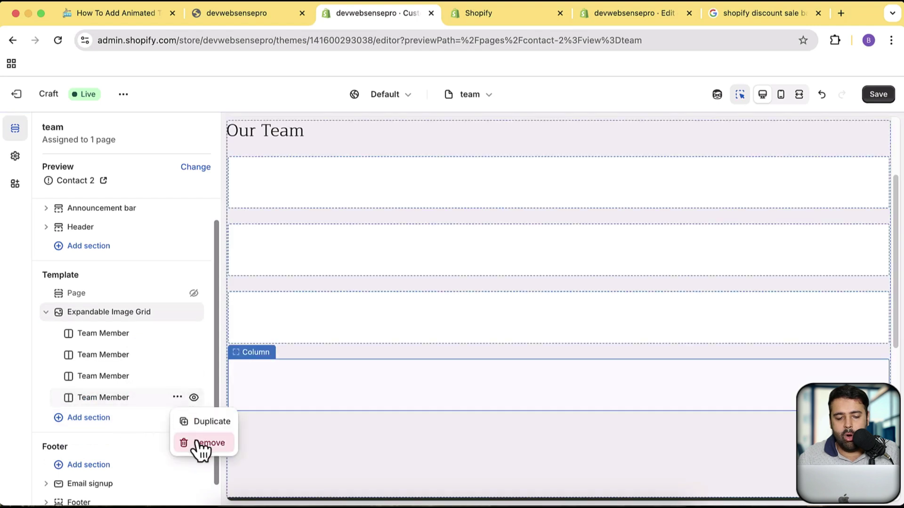
click(199, 442)
click(123, 334)
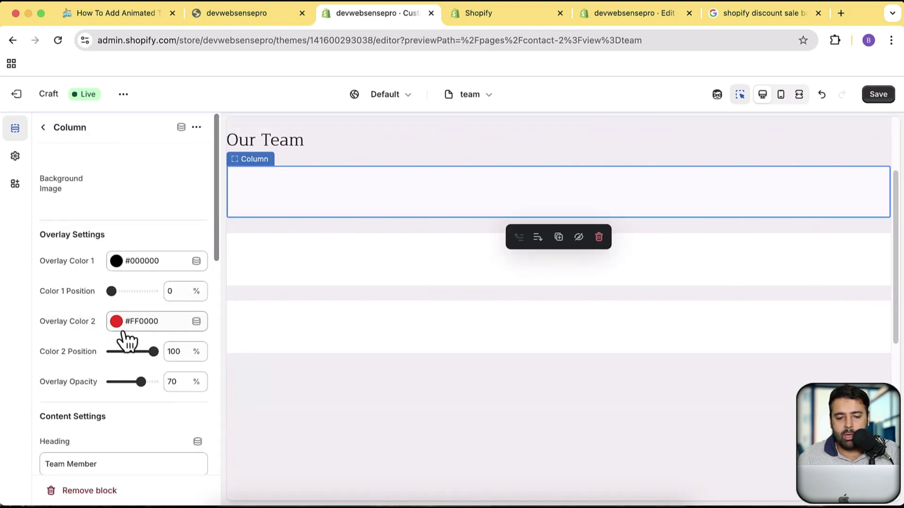
Assign background images slide-3, slide-2 and slide-1 to the first, second and third Team Members.
click(147, 176)
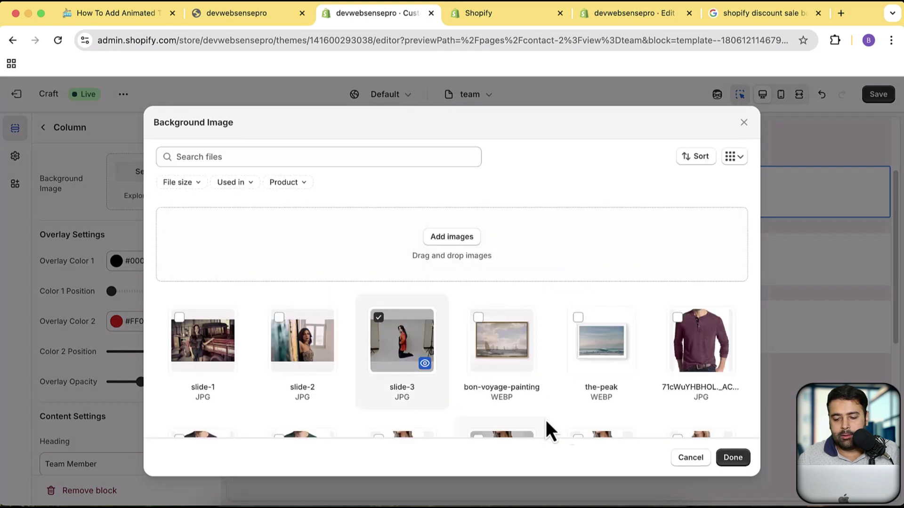
click(731, 447)
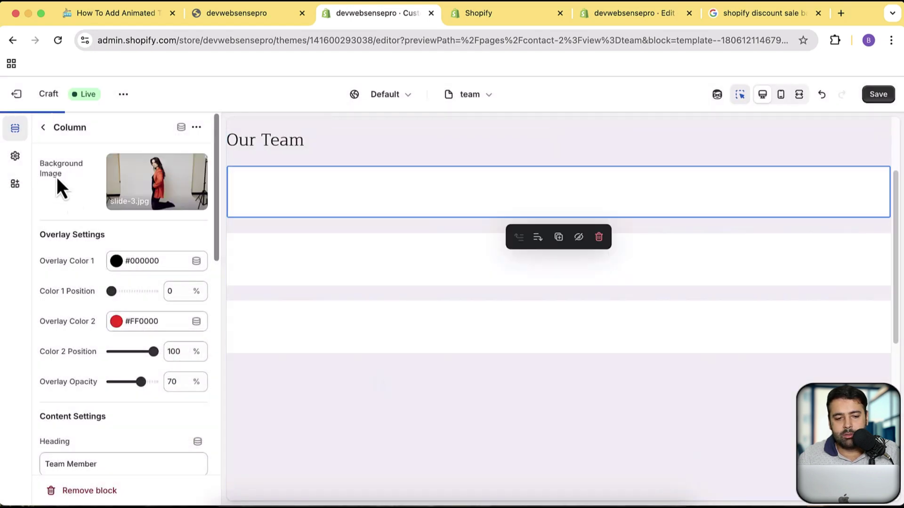
click(43, 128)
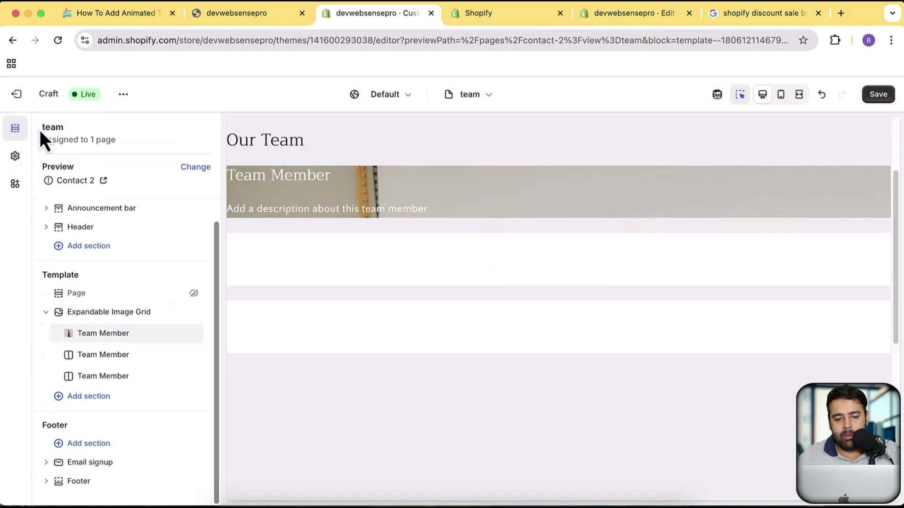
click(121, 362)
click(150, 173)
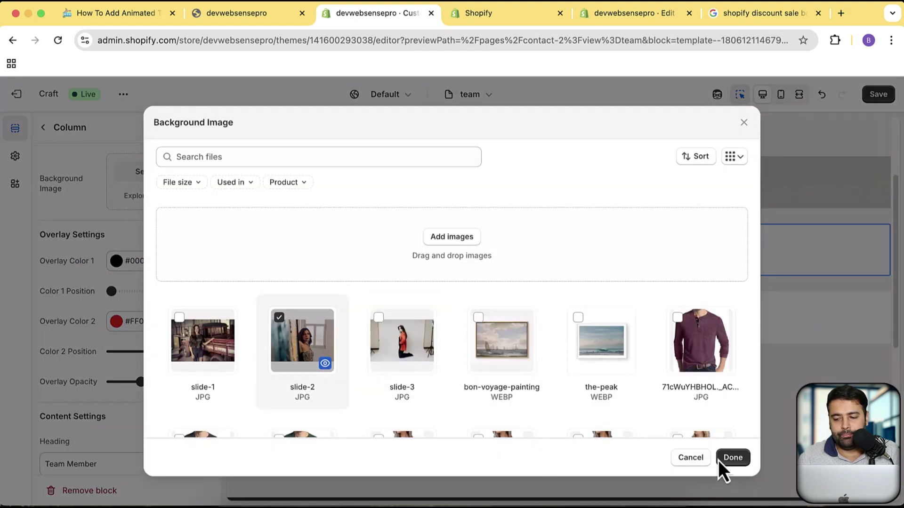
click(720, 462)
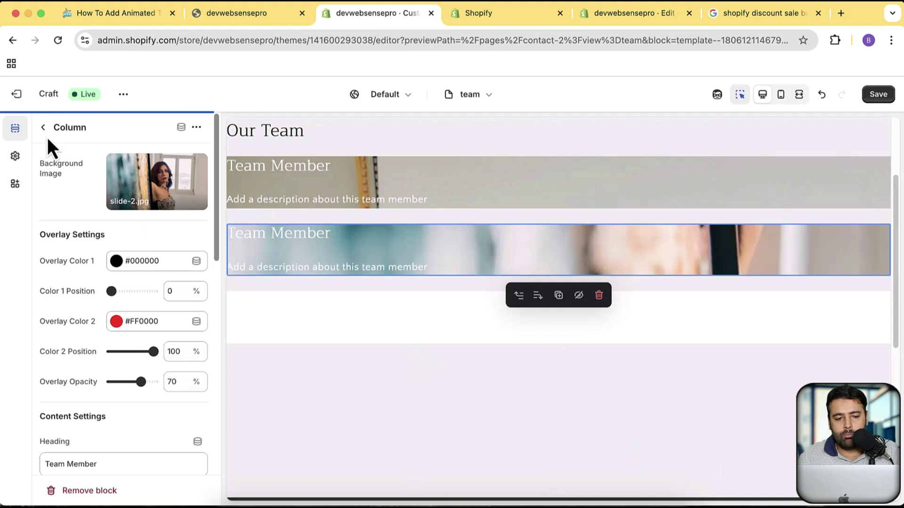
click(43, 128)
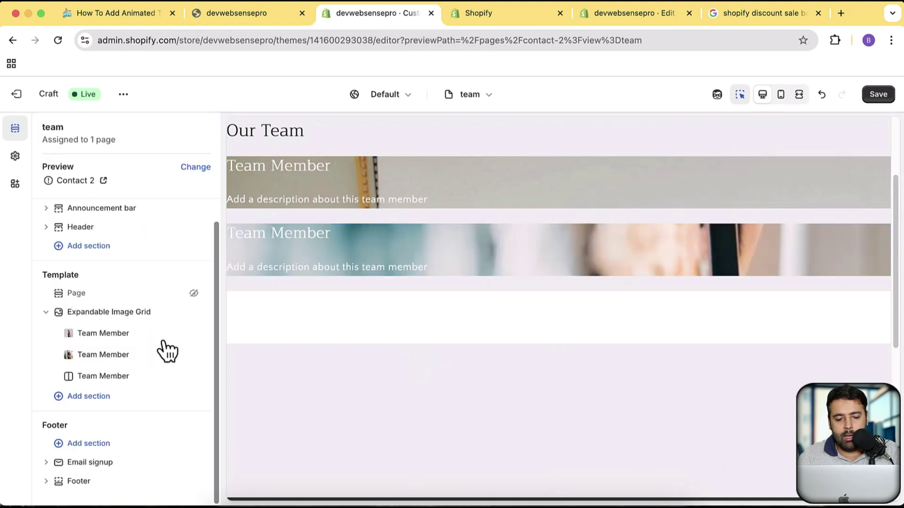
click(115, 377)
click(140, 172)
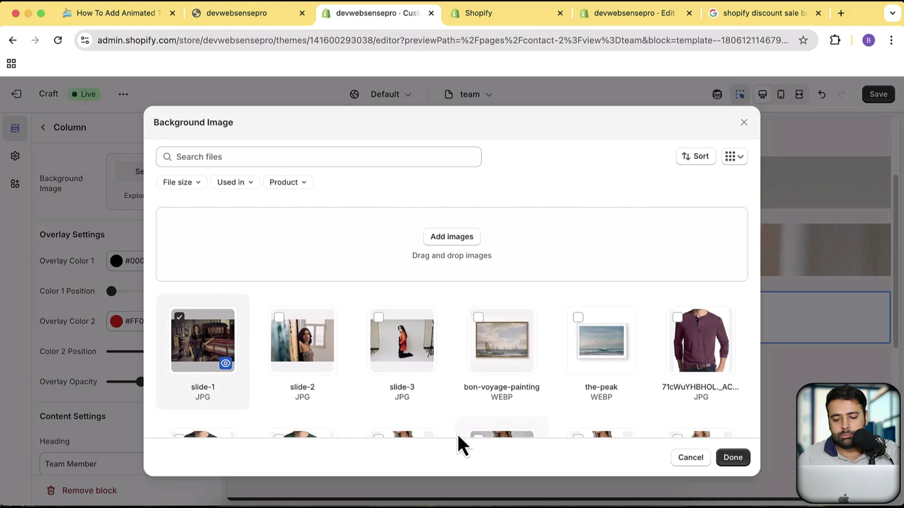
click(725, 459)
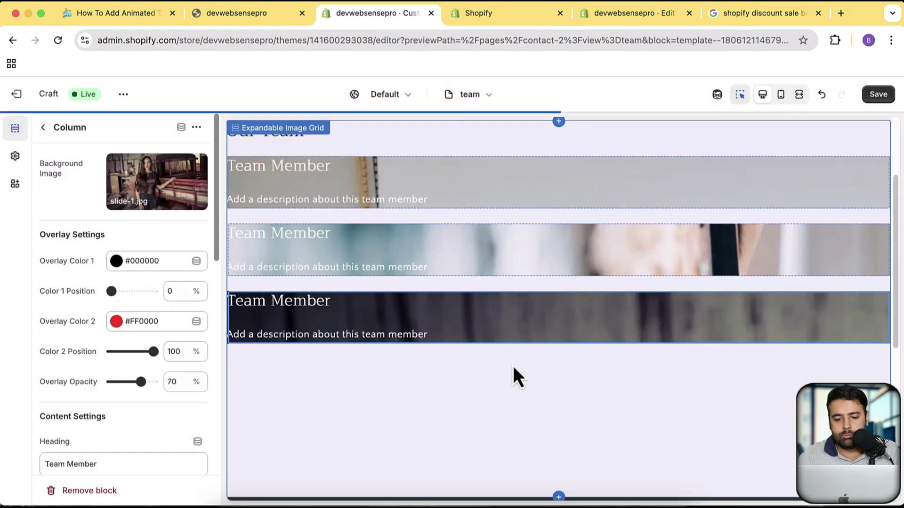